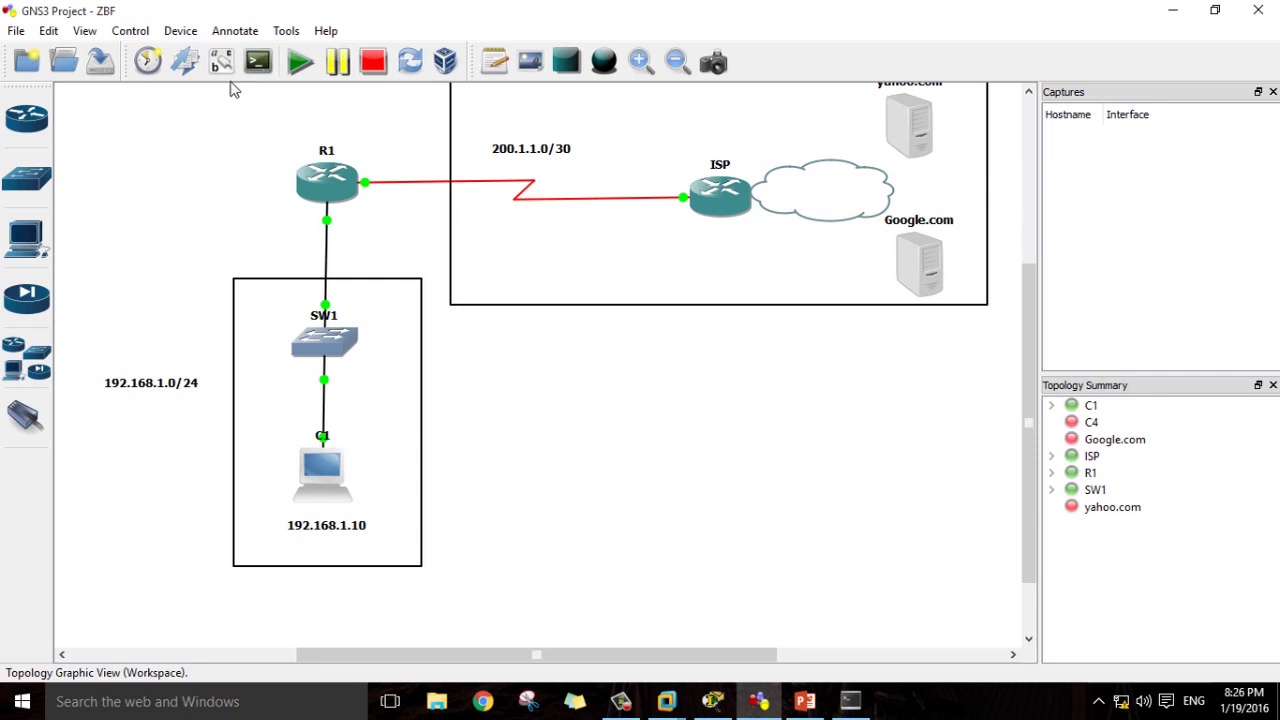
Show the interface labels on the topology and move the ISP router's s1/0 label clear of its icon
{"action": "left_click", "coordinate": [221, 61]}
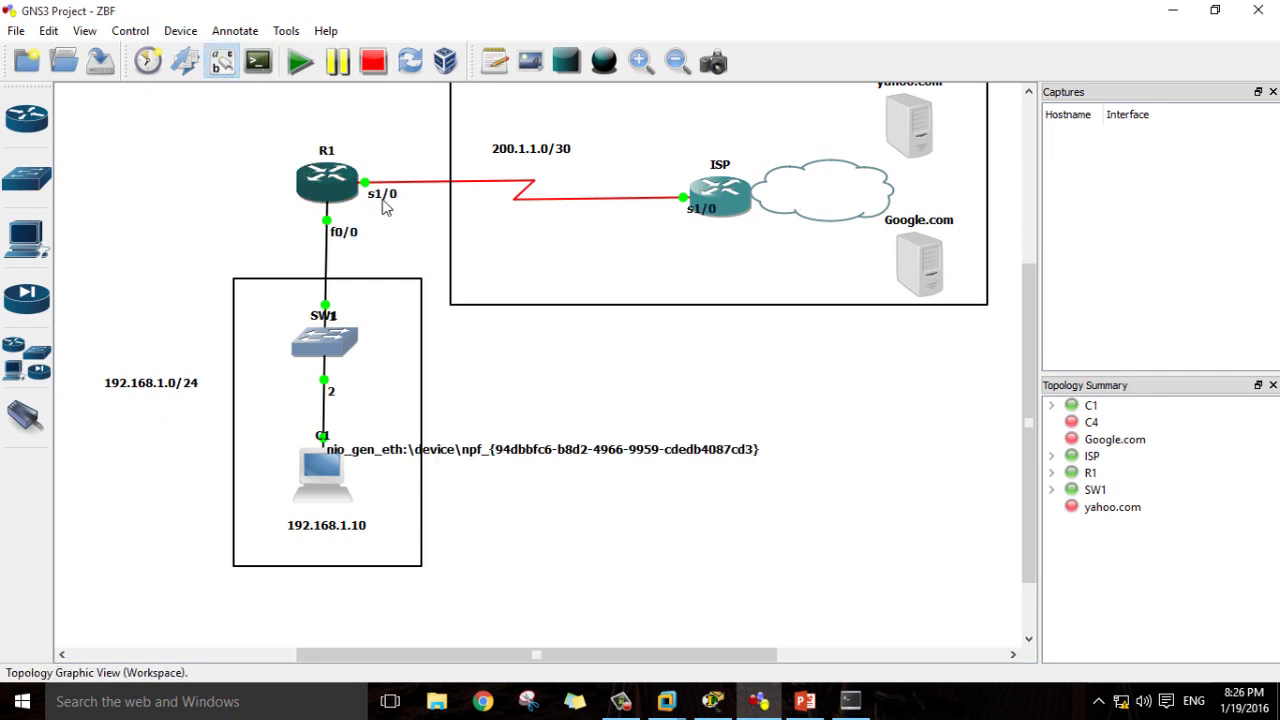
{"action": "left_click_drag", "start_coordinate": [703, 214], "coordinate": [675, 223]}
{"action": "left_click", "coordinate": [180, 172]}
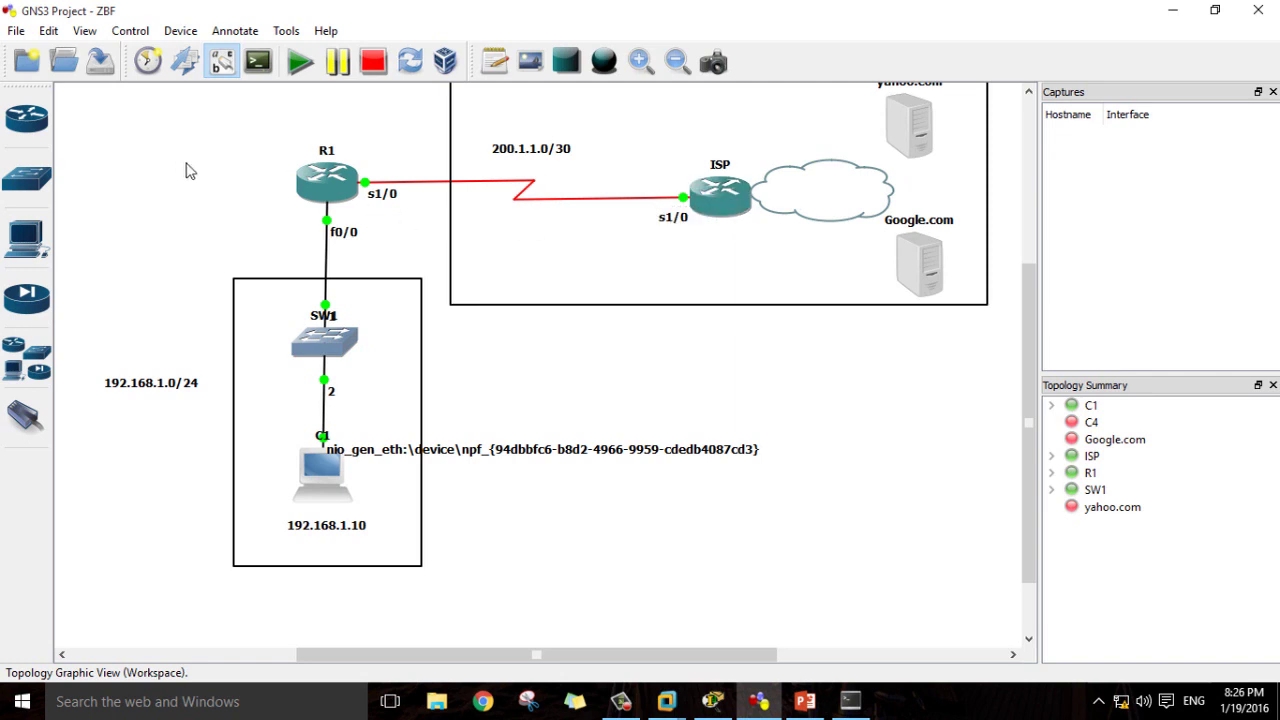
{"action": "left_click_drag", "start_coordinate": [900, 378], "coordinate": [548, 94]}
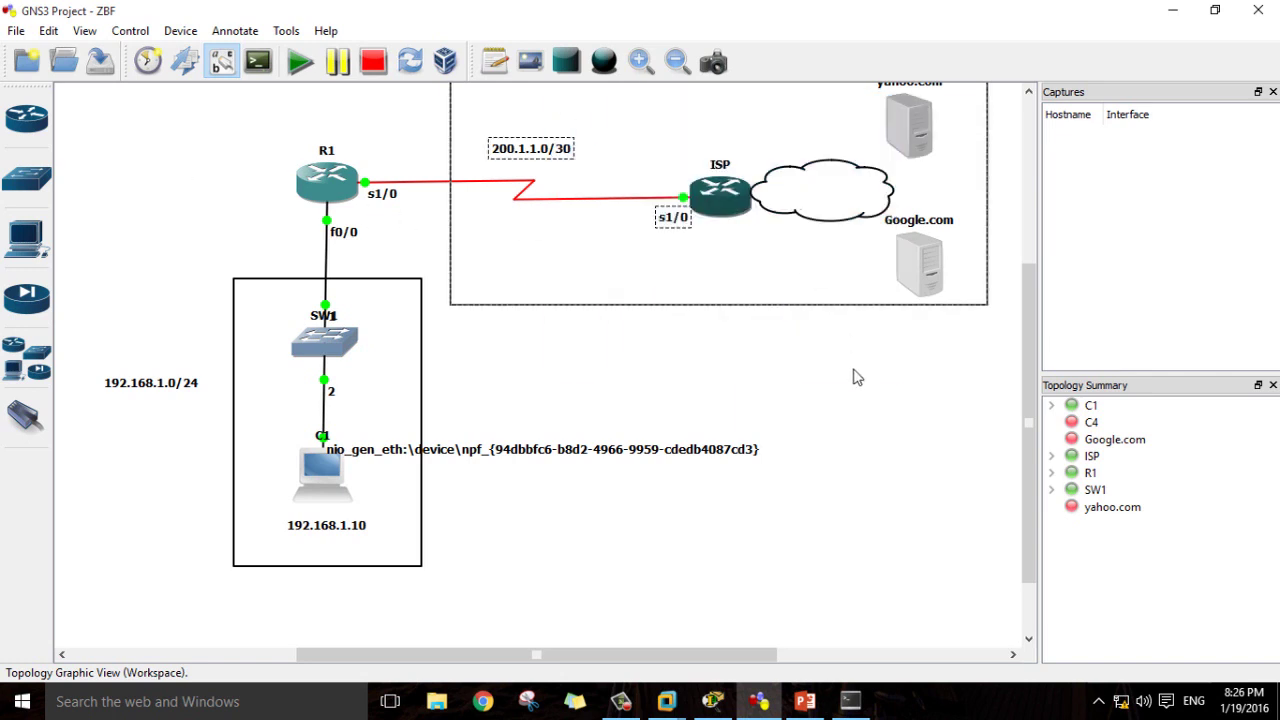
{"action": "left_click", "coordinate": [855, 371]}
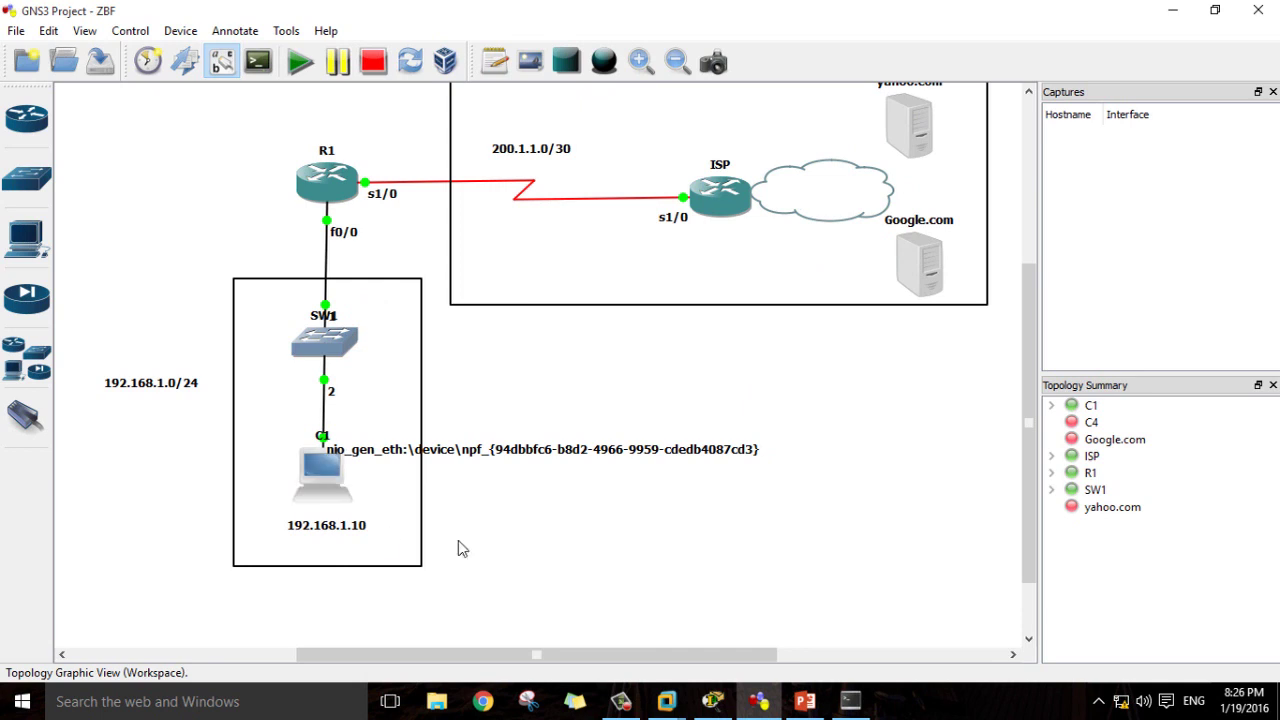
Delete the long nio_gen_eth interface label beside C1
{"action": "mouse_move", "coordinate": [666, 701]}
{"action": "mouse_move", "coordinate": [662, 598]}
{"action": "right_click", "coordinate": [524, 449]}
{"action": "left_click", "coordinate": [565, 501]}
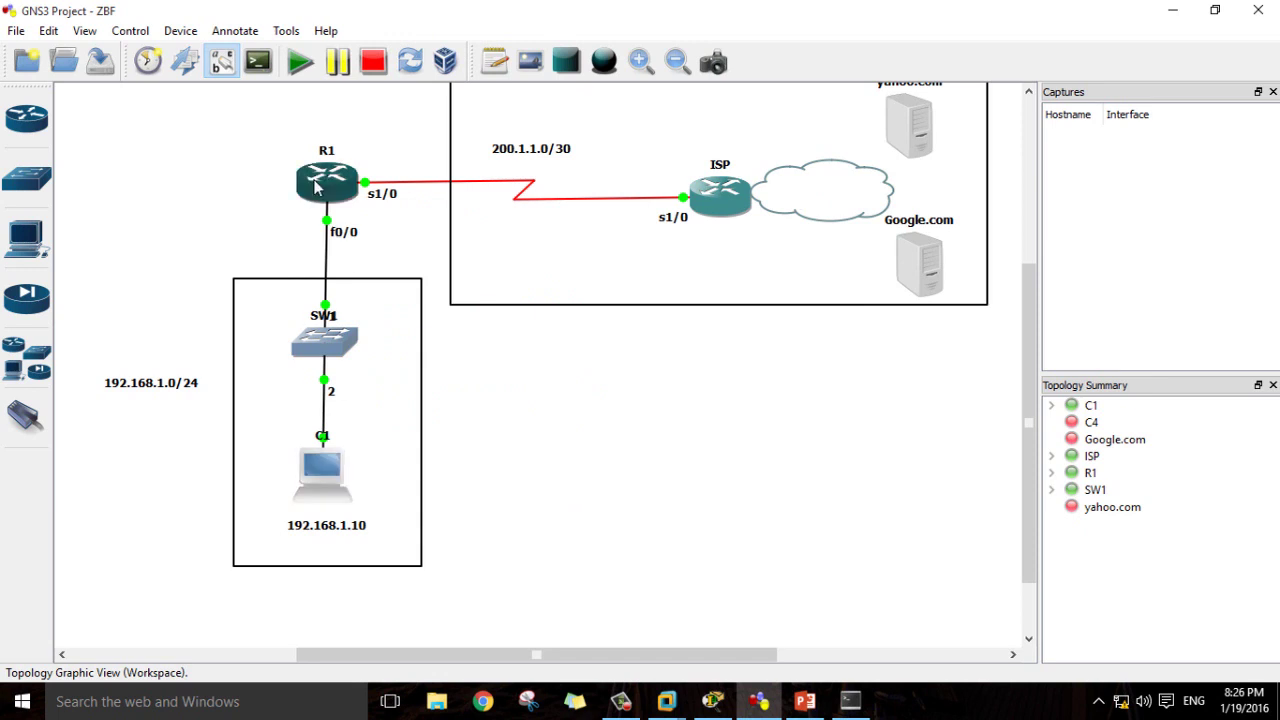
Add a note reading "internal" below the box around SW1 and C1
{"action": "mouse_move", "coordinate": [316, 187]}
{"action": "left_click", "coordinate": [494, 61]}
{"action": "left_click", "coordinate": [304, 588]}
{"action": "type", "text": "intern"}
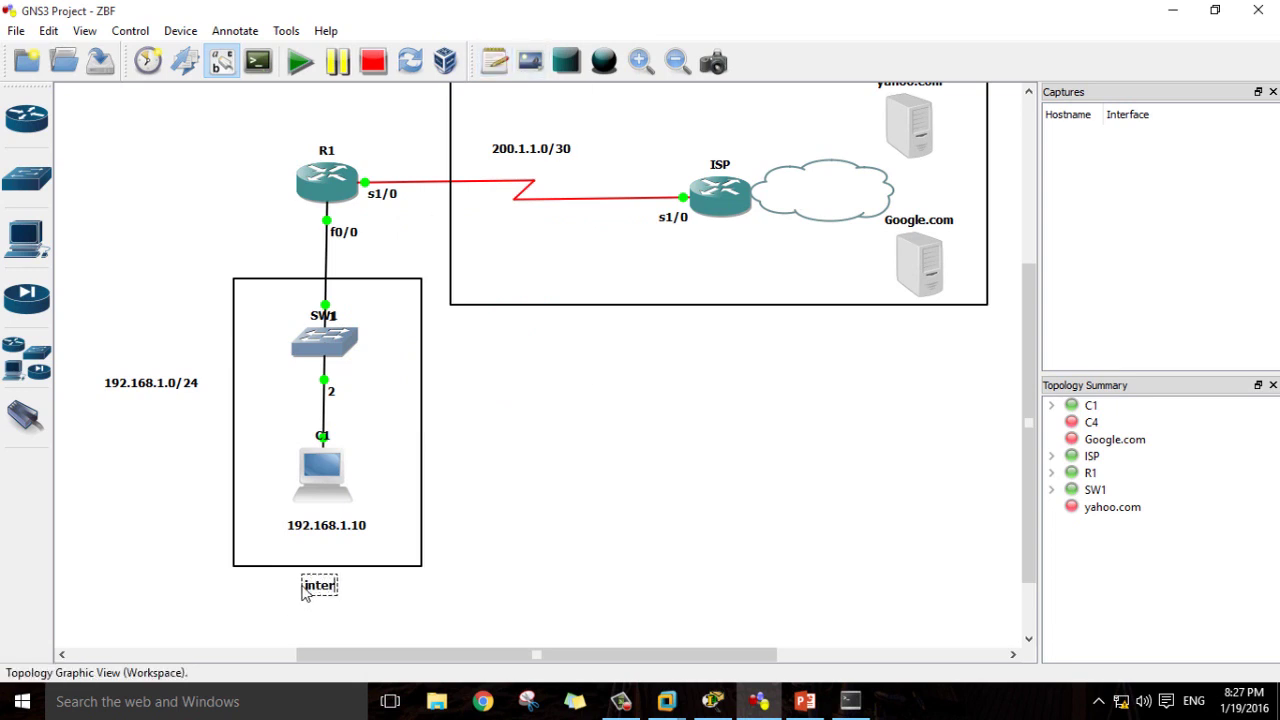
{"action": "type", "text": "a"}
{"action": "key", "text": "BackSpace"}
{"action": "type", "text": "nal"}
Add a note reading "External" below the box around the ISP router and the servers
{"action": "left_click", "coordinate": [494, 61]}
{"action": "left_click", "coordinate": [640, 333]}
{"action": "type", "text": "External"}
{"action": "left_click", "coordinate": [426, 547]}
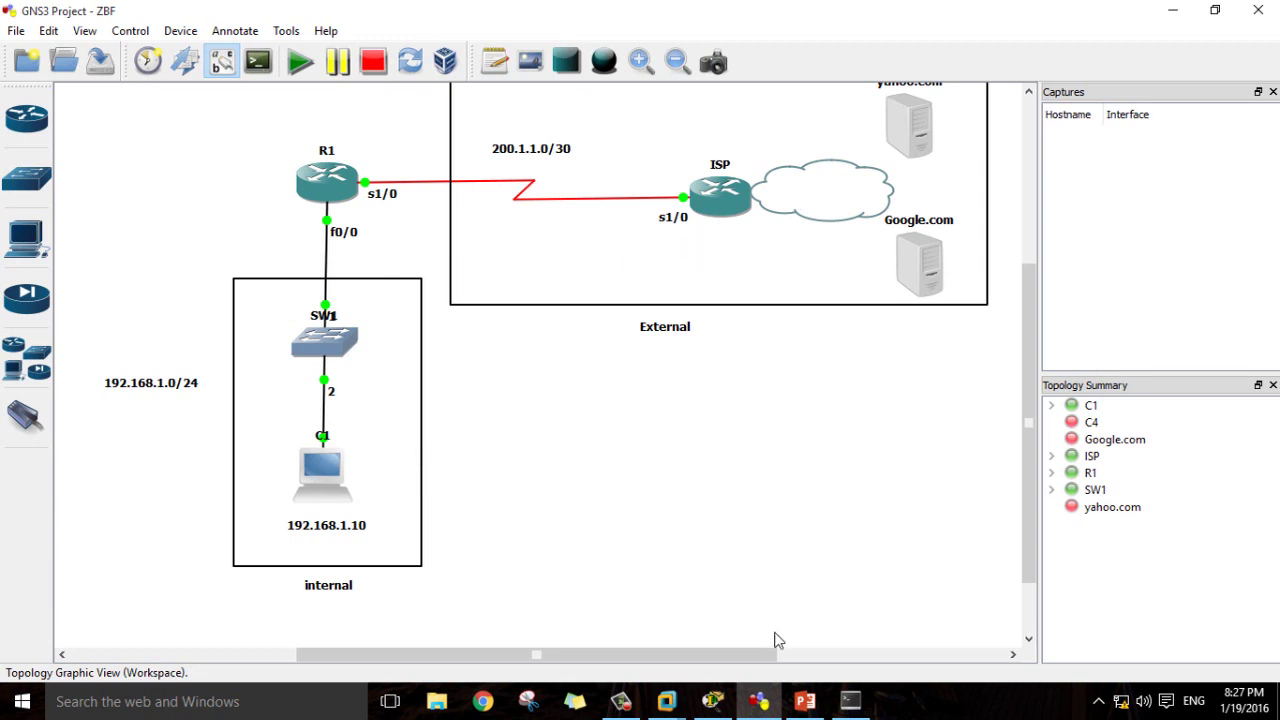
Switch to the Windows XP 1 virtual machine in VMware Workstation and show it full screen
{"action": "left_click", "coordinate": [686, 708]}
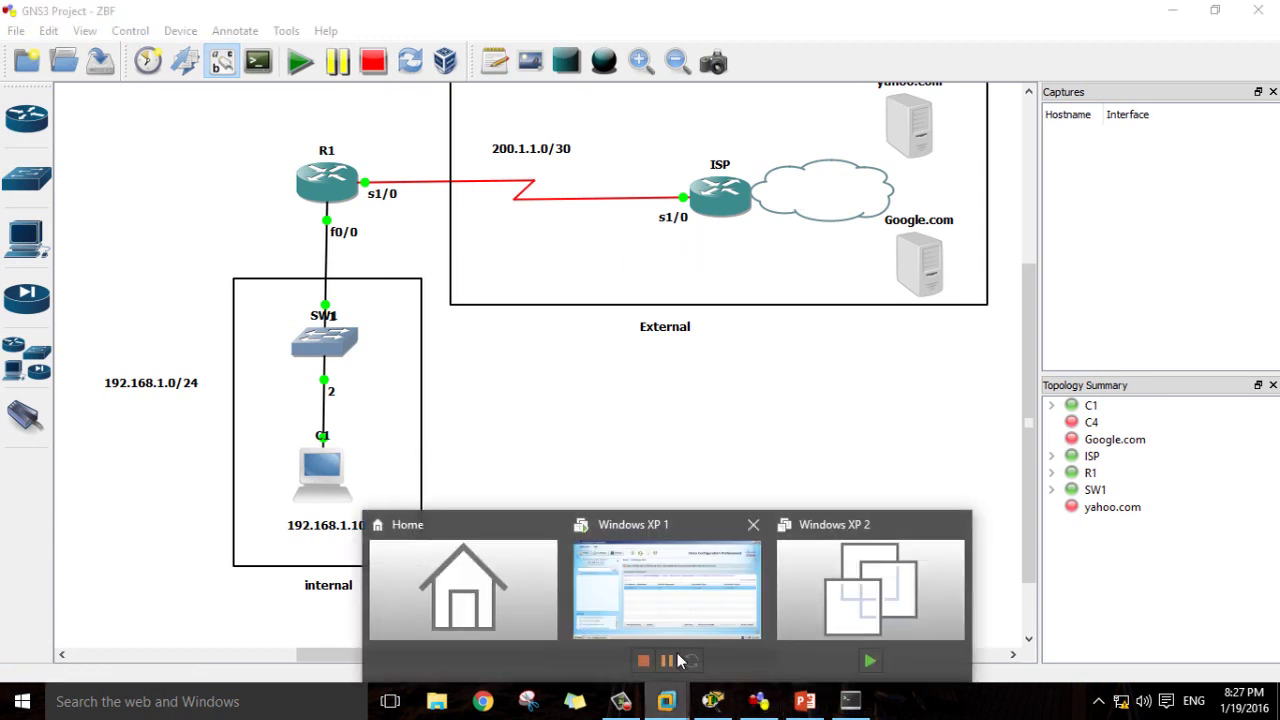
{"action": "left_click", "coordinate": [654, 612]}
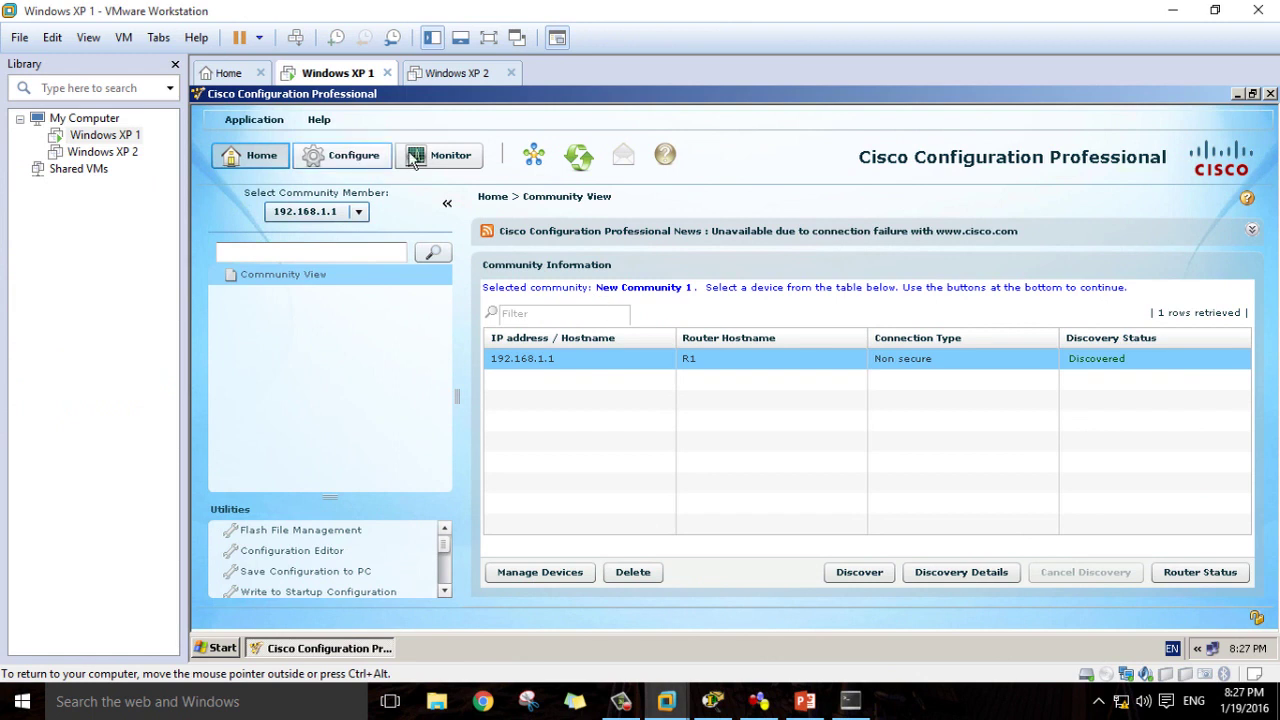
{"action": "left_click", "coordinate": [487, 40]}
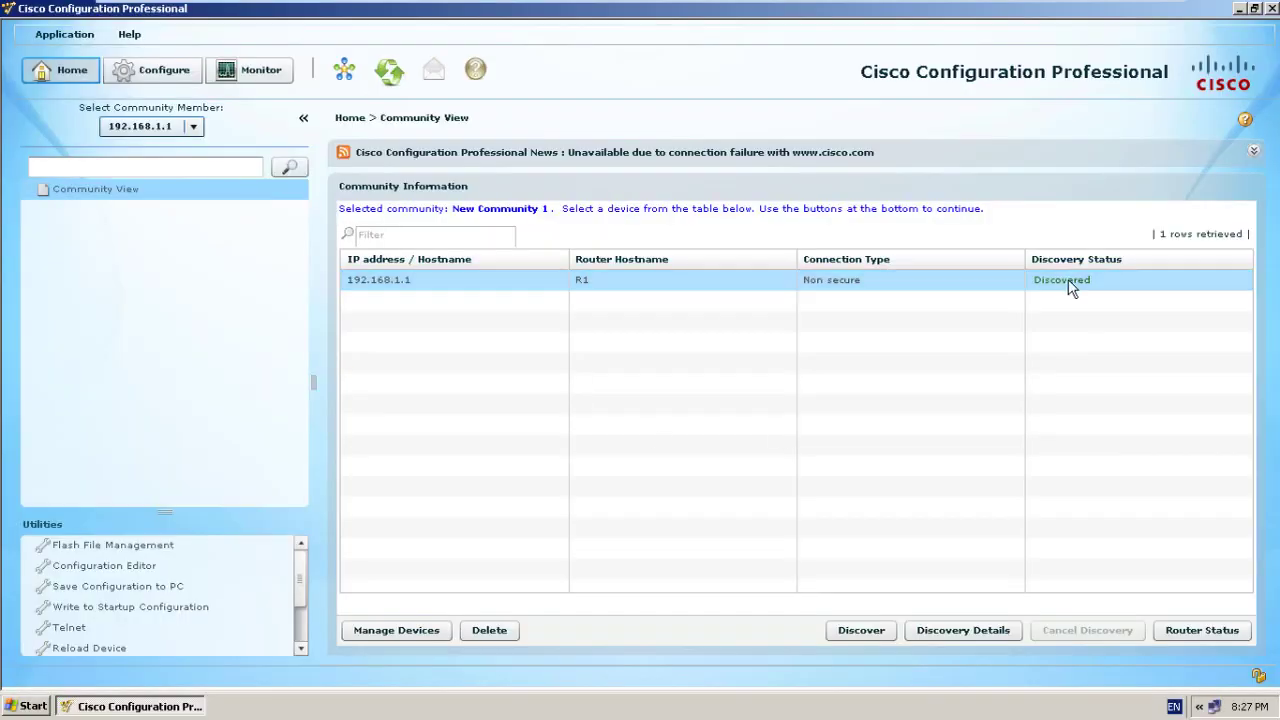
Open the Zones page of the firewall components in the router's security configuration
{"action": "left_click", "coordinate": [163, 70]}
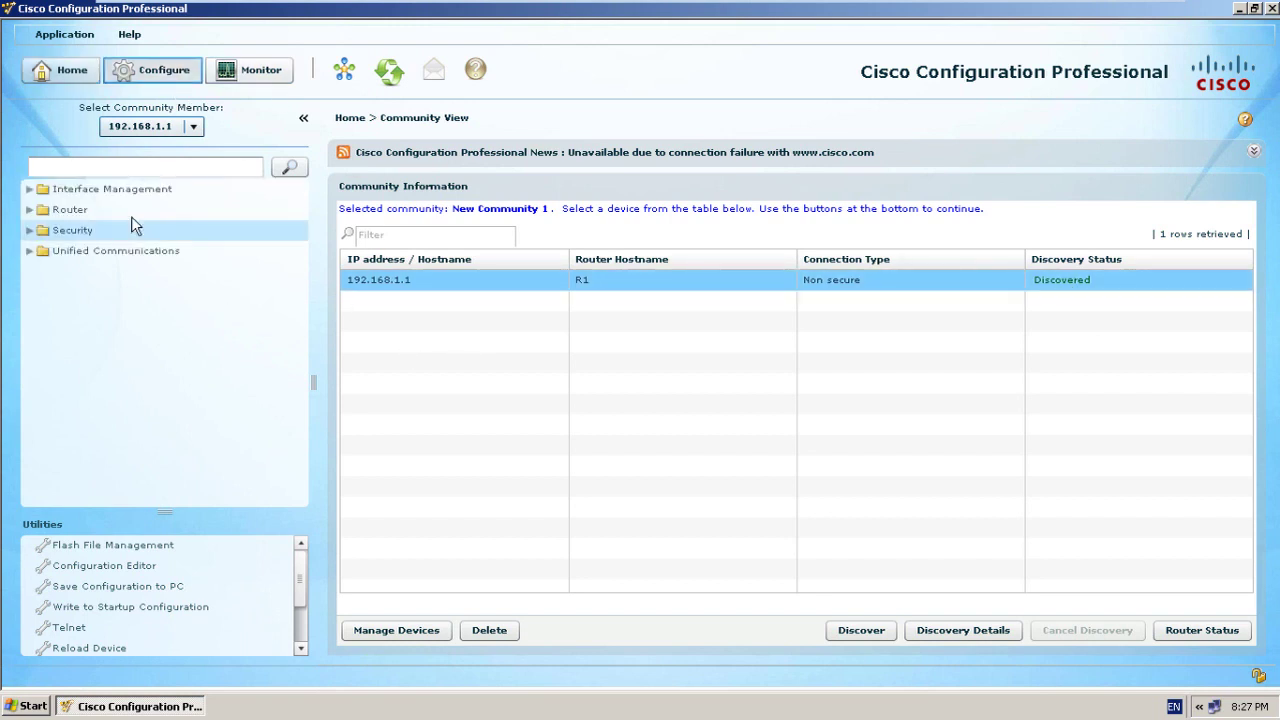
{"action": "left_click", "coordinate": [41, 234]}
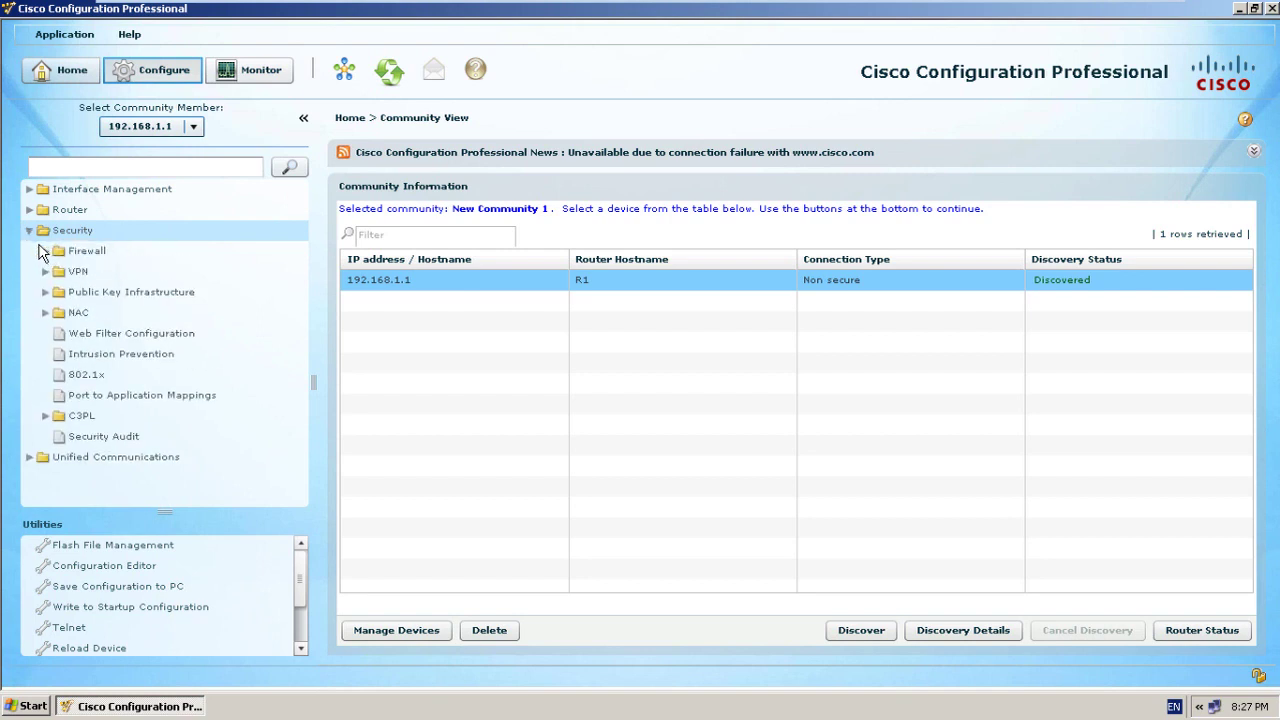
{"action": "left_click", "coordinate": [41, 252]}
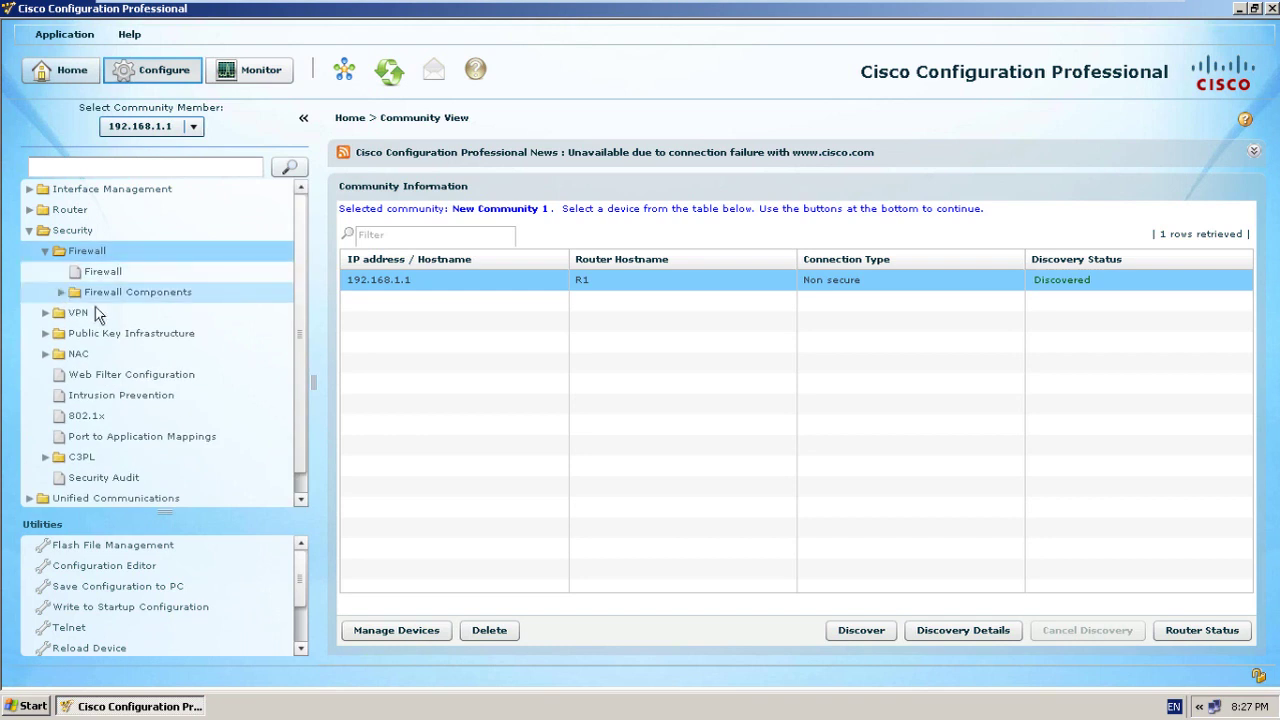
{"action": "left_click", "coordinate": [68, 293]}
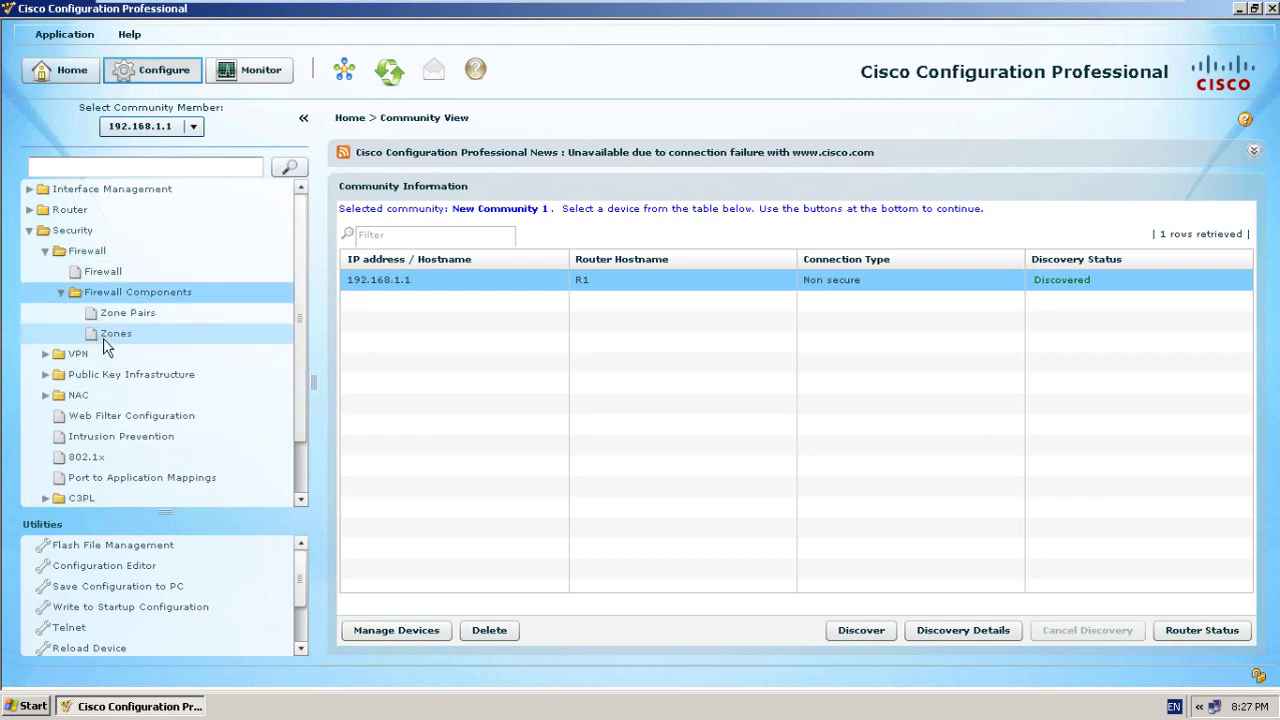
{"action": "left_click", "coordinate": [220, 336]}
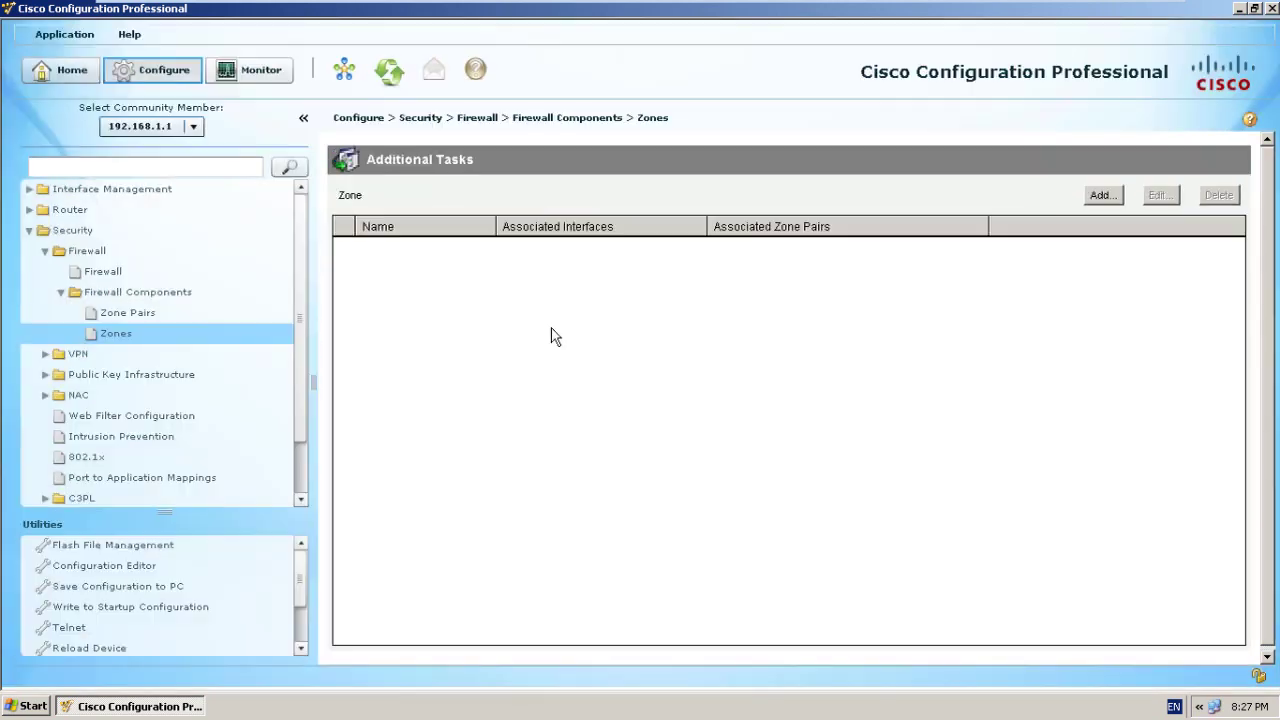
Add a zone named internal and associate it with the FastEthernet0/0 interface
{"action": "left_click", "coordinate": [1116, 198]}
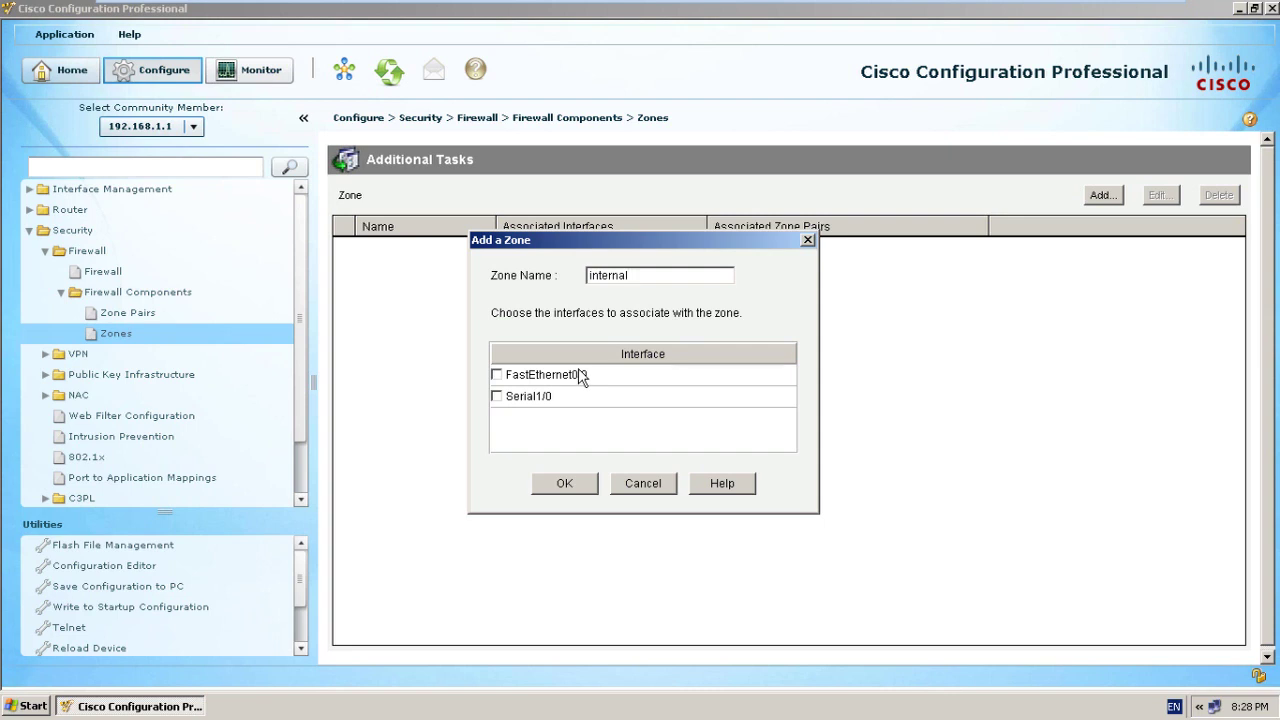
{"action": "left_click_drag", "start_coordinate": [650, 280], "coordinate": [588, 281]}
{"action": "left_click", "coordinate": [537, 380]}
{"action": "left_click", "coordinate": [577, 497]}
{"action": "left_click", "coordinate": [573, 487]}
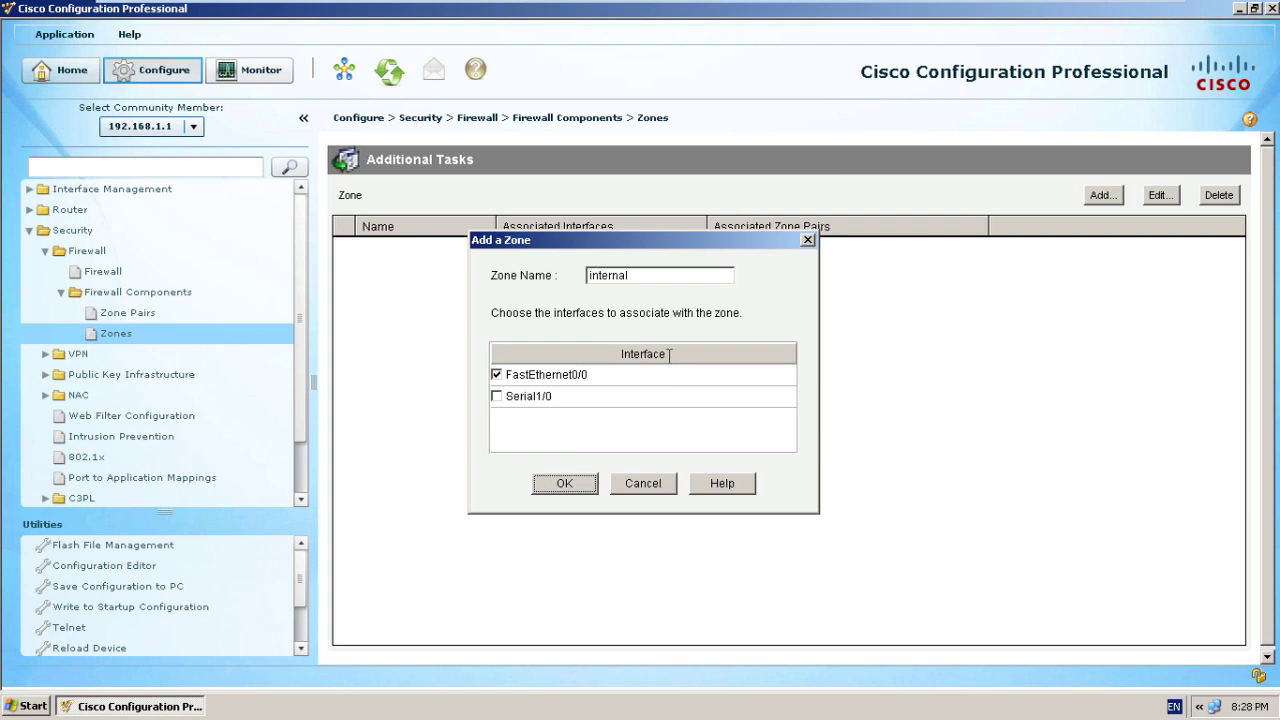
{"action": "key", "text": "Return"}
Review the generated commands for the internal zone and deliver them to the router's running configuration
{"action": "left_click_drag", "start_coordinate": [395, 267], "coordinate": [474, 272]}
{"action": "left_click", "coordinate": [428, 295]}
{"action": "left_click", "coordinate": [538, 328]}
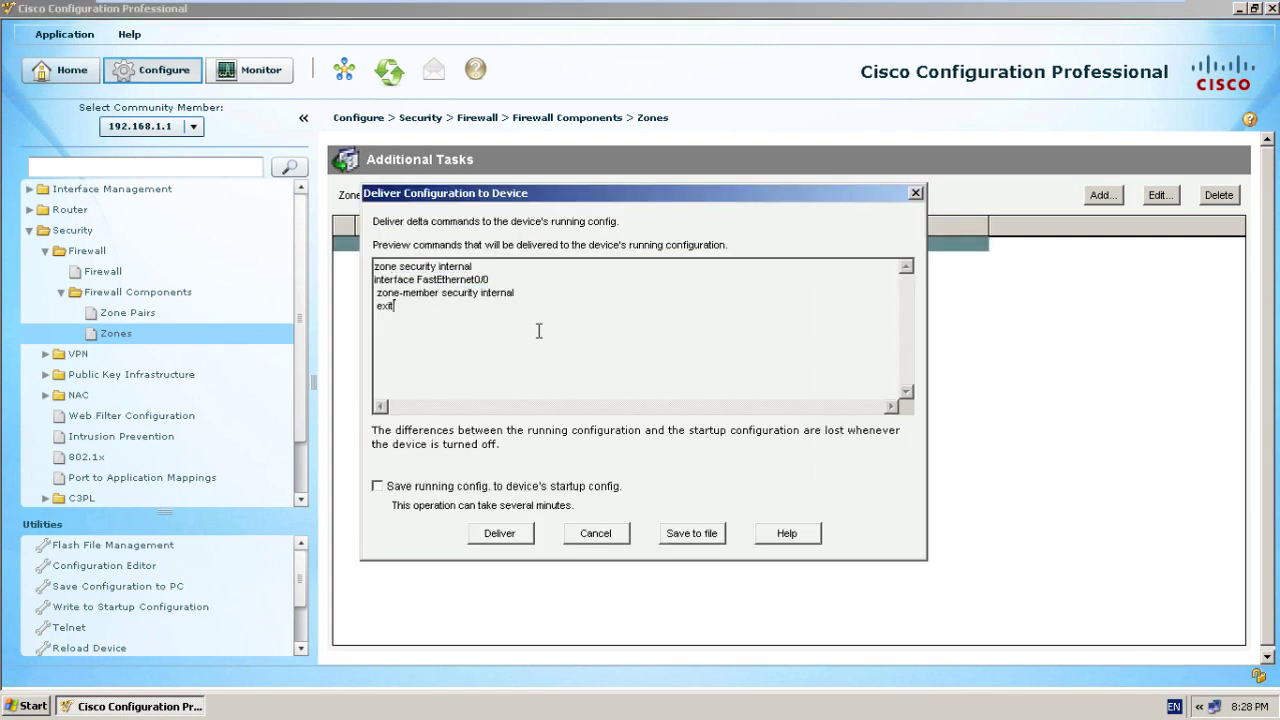
{"action": "left_click", "coordinate": [530, 536]}
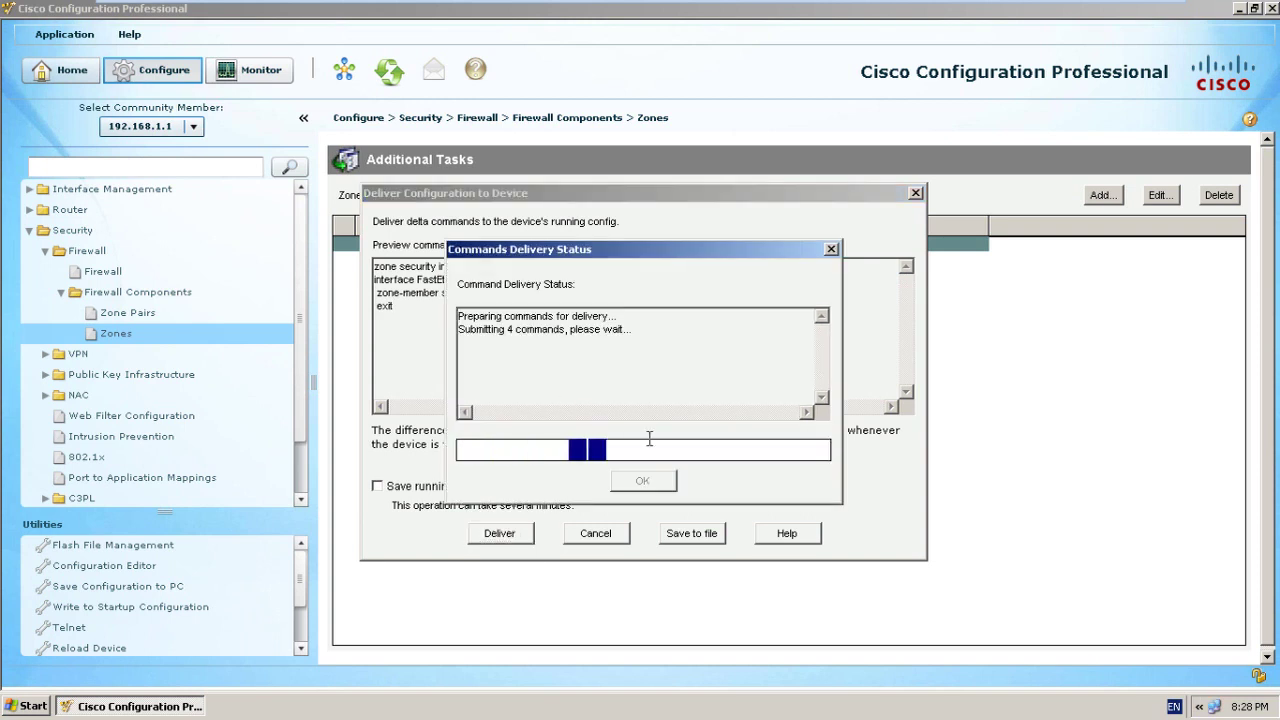
{"action": "left_click", "coordinate": [662, 482]}
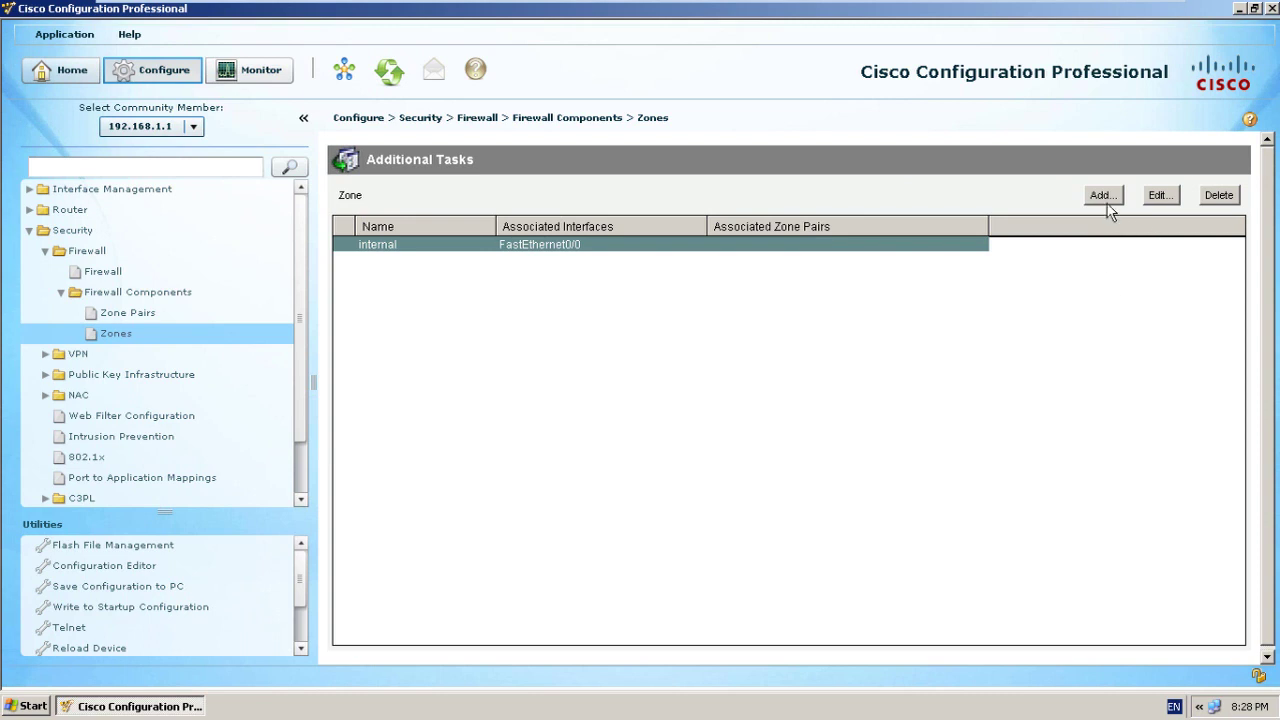
Add a zone named external associated with Serial1/0, checking the interface against the GNS3 topology before accepting
{"action": "left_click", "coordinate": [1103, 196]}
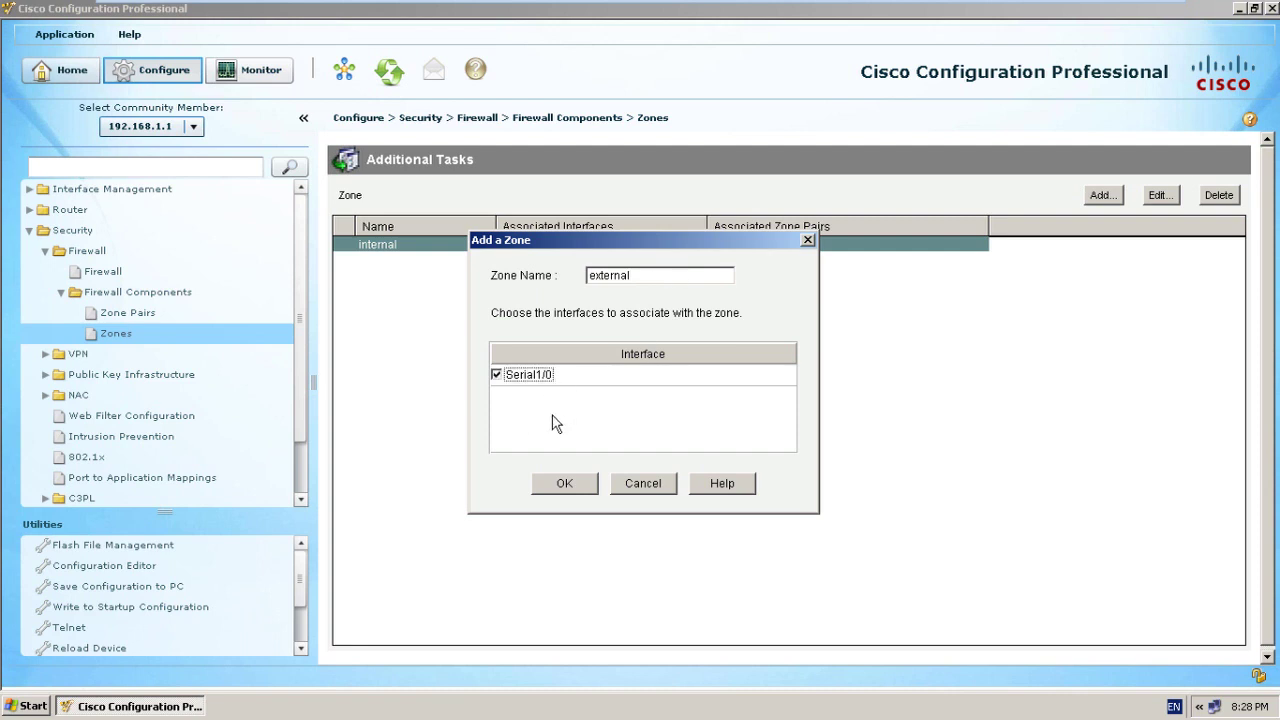
{"action": "mouse_move", "coordinate": [784, 8]}
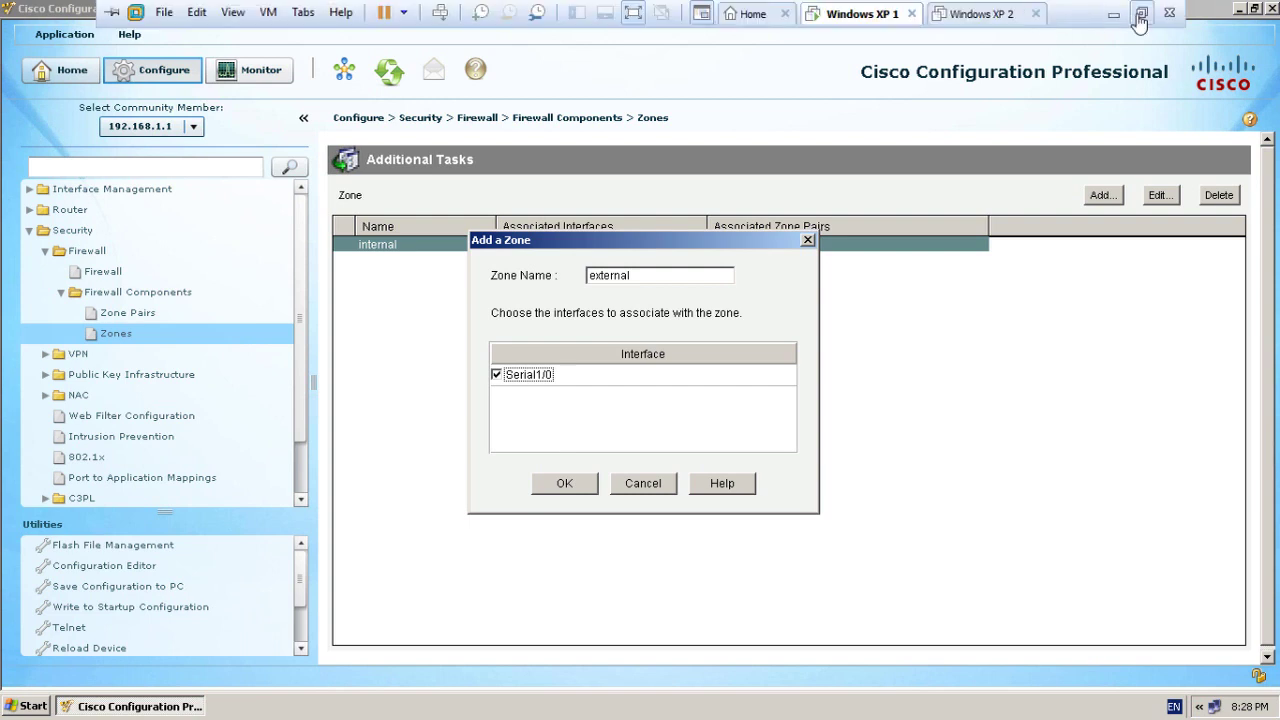
{"action": "left_click", "coordinate": [1142, 16]}
{"action": "left_click", "coordinate": [758, 700]}
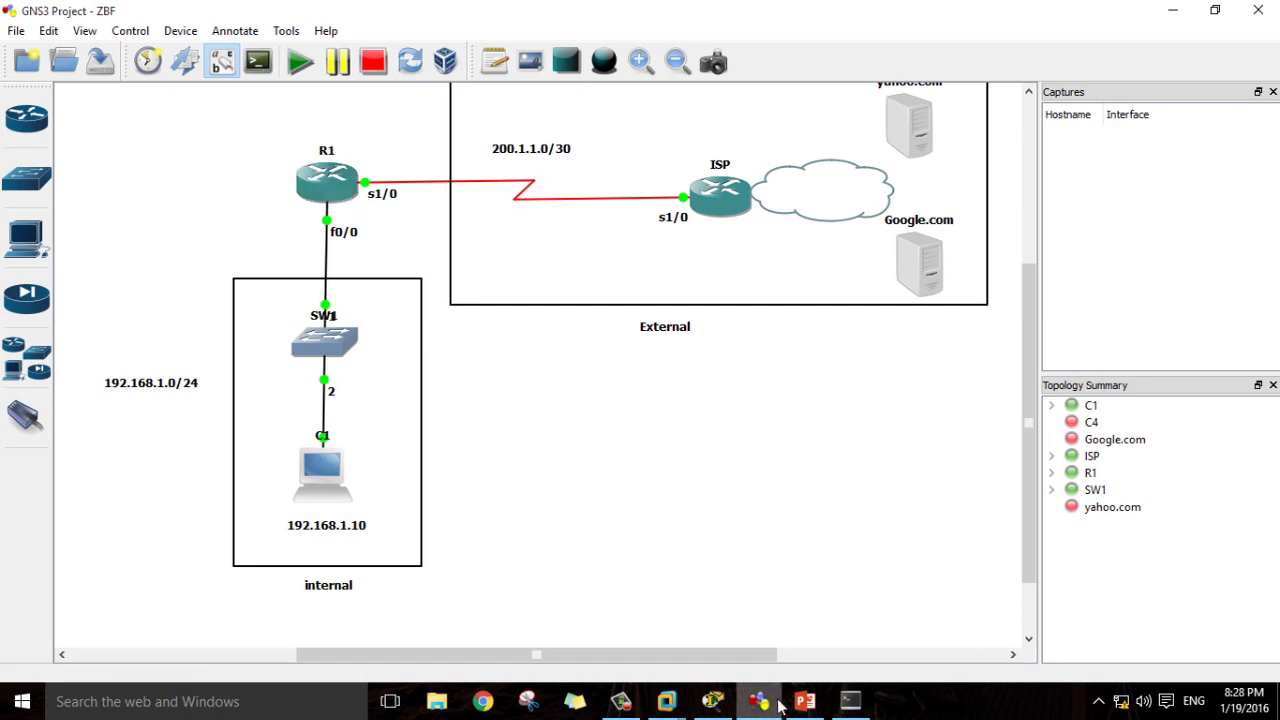
{"action": "left_click", "coordinate": [676, 702]}
{"action": "left_click", "coordinate": [657, 590]}
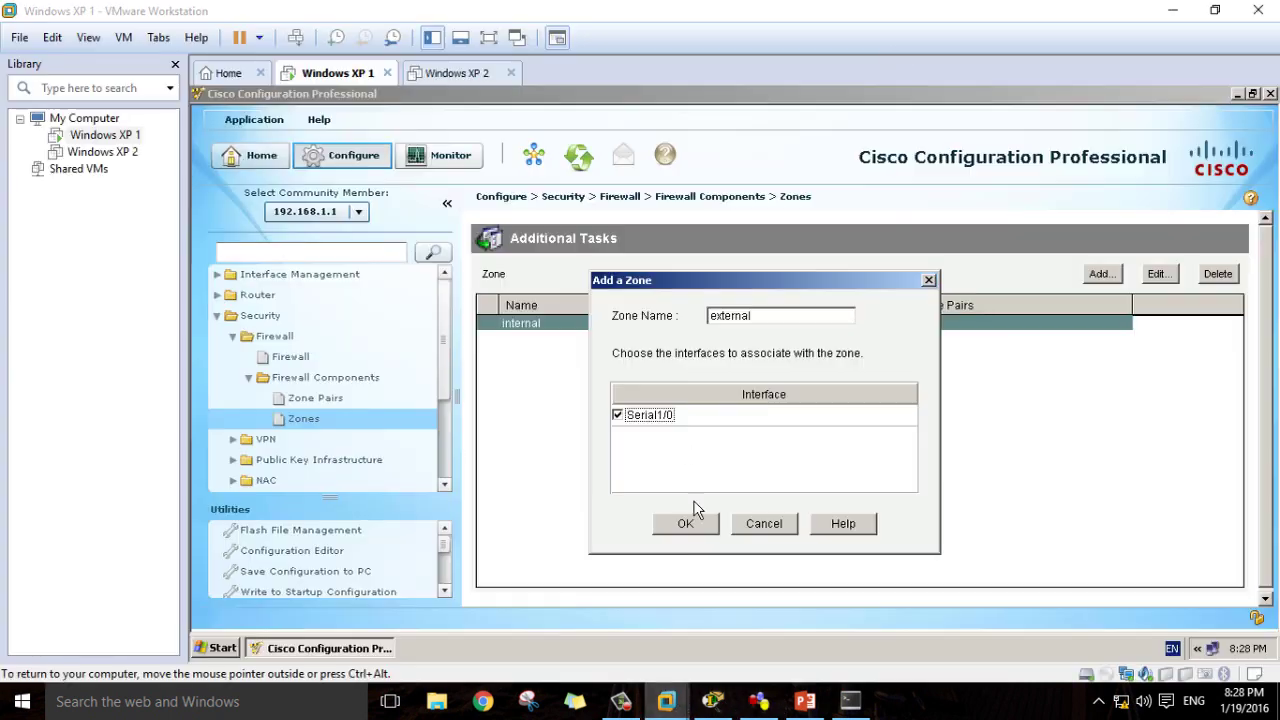
{"action": "left_click", "coordinate": [682, 527]}
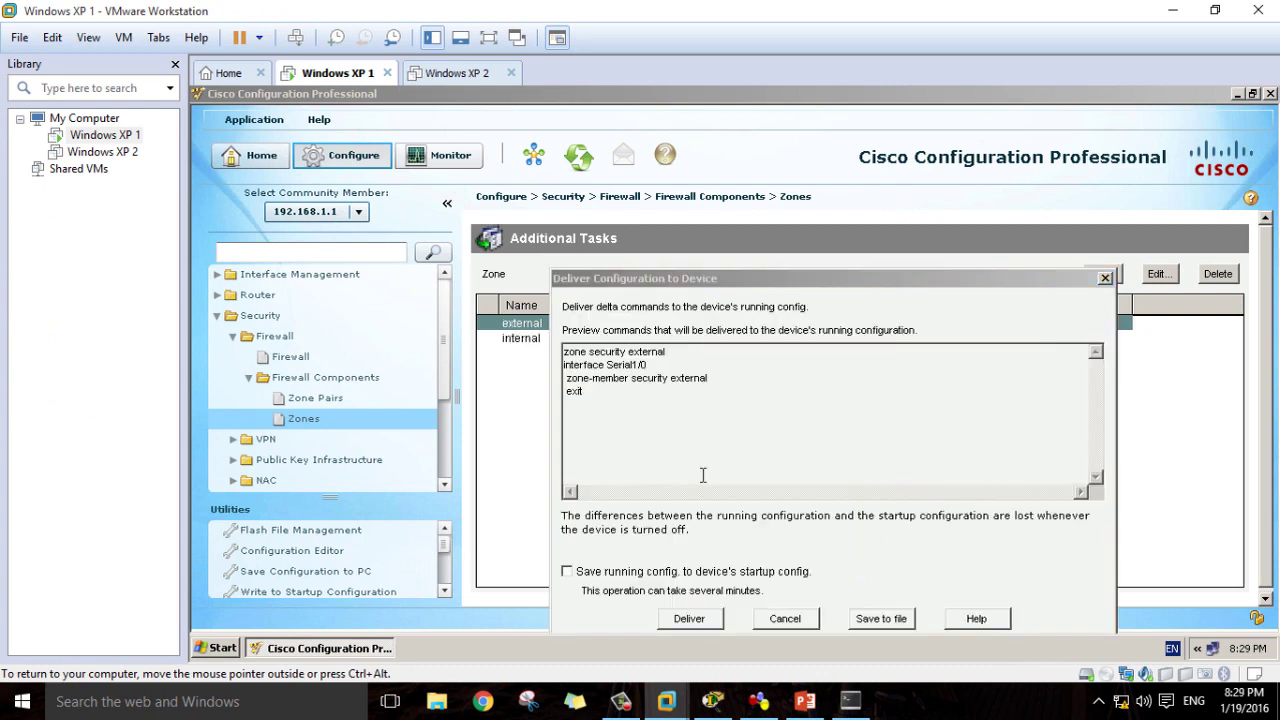
Deliver the external zone's commands to the router and return the virtual machine to full screen
{"action": "left_click", "coordinate": [703, 620]}
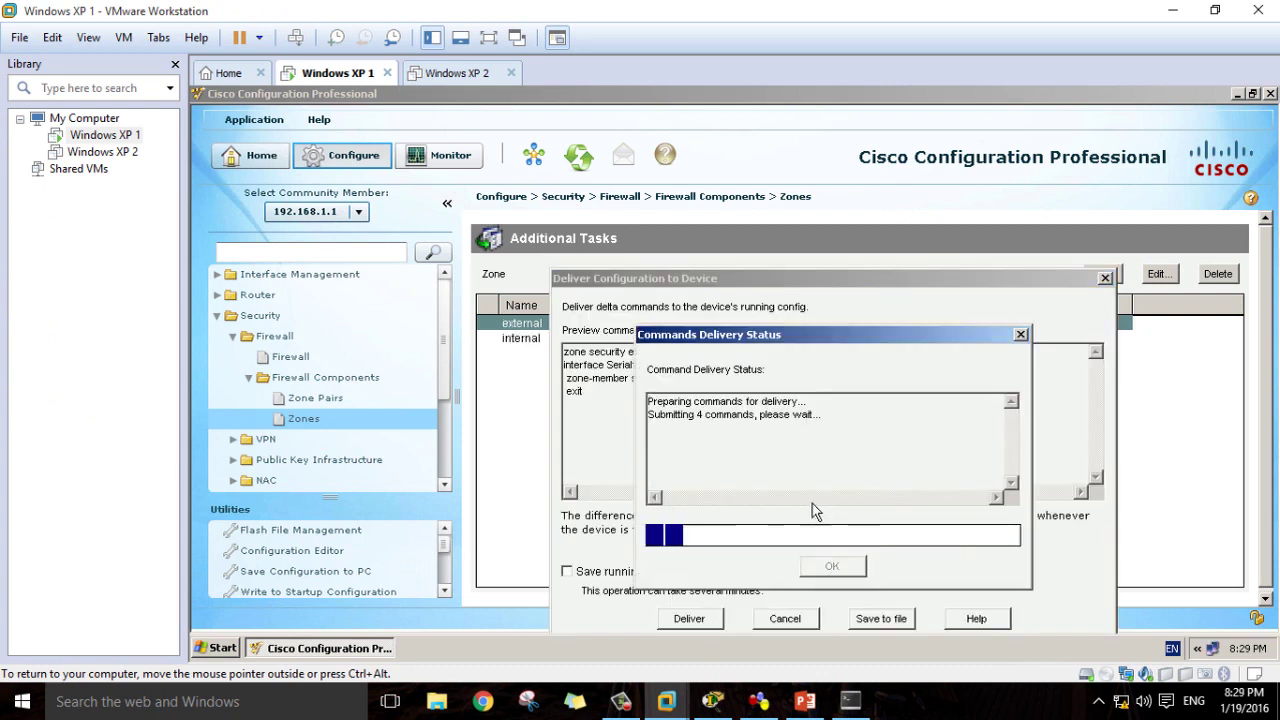
{"action": "left_click", "coordinate": [832, 568]}
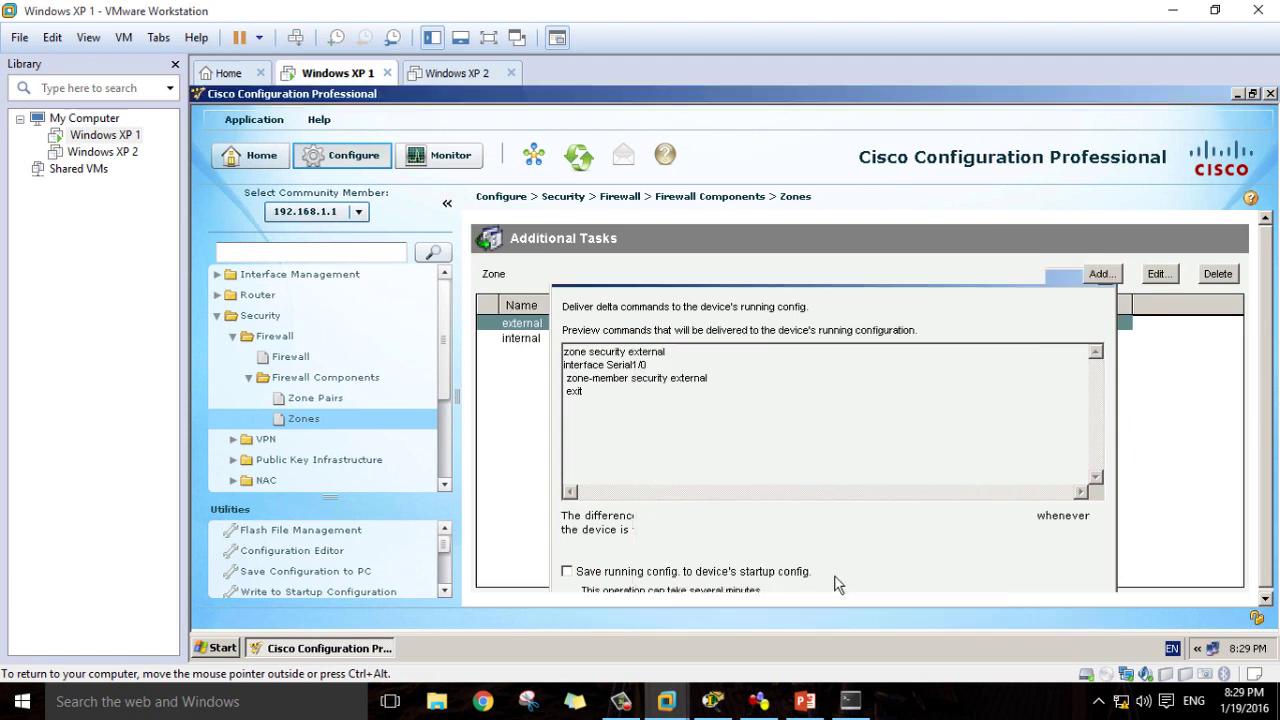
{"action": "left_click", "coordinate": [491, 46]}
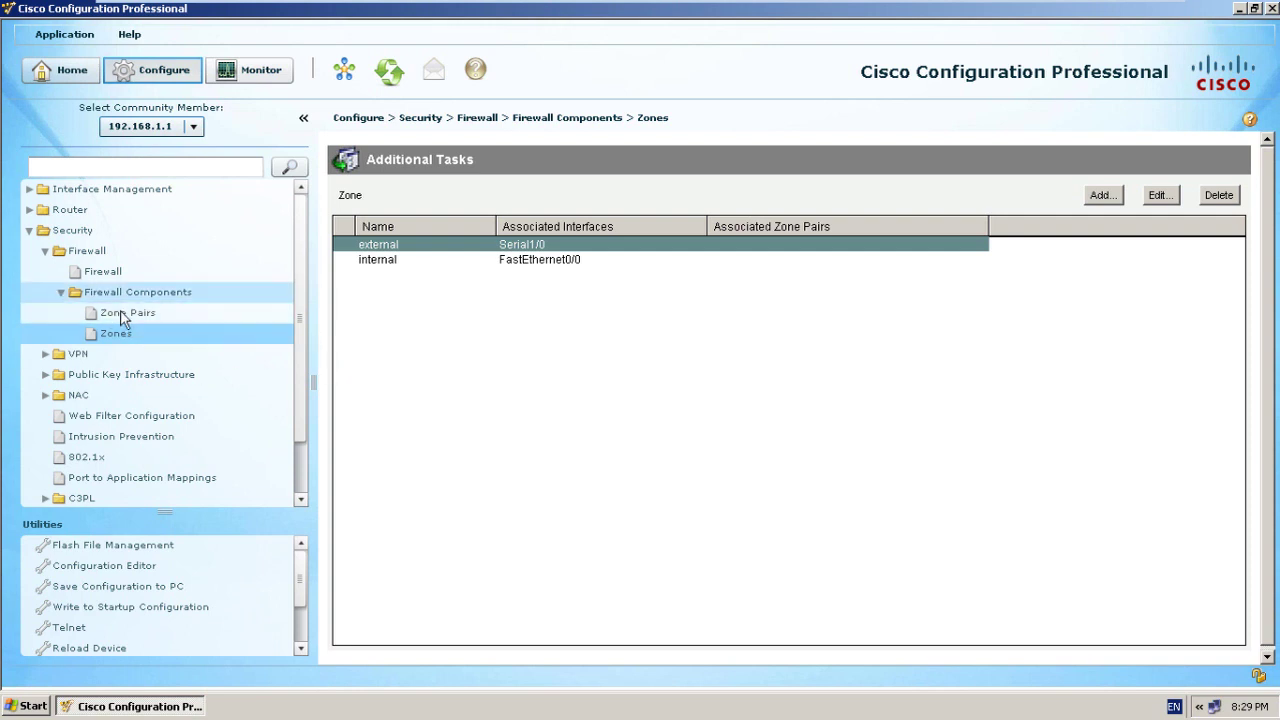
Open the Inspection class maps under C3PL and start an inspect class map named mytraffic
{"action": "scroll", "coordinate": [315, 340], "scroll_direction": "down", "scroll_amount": 1}
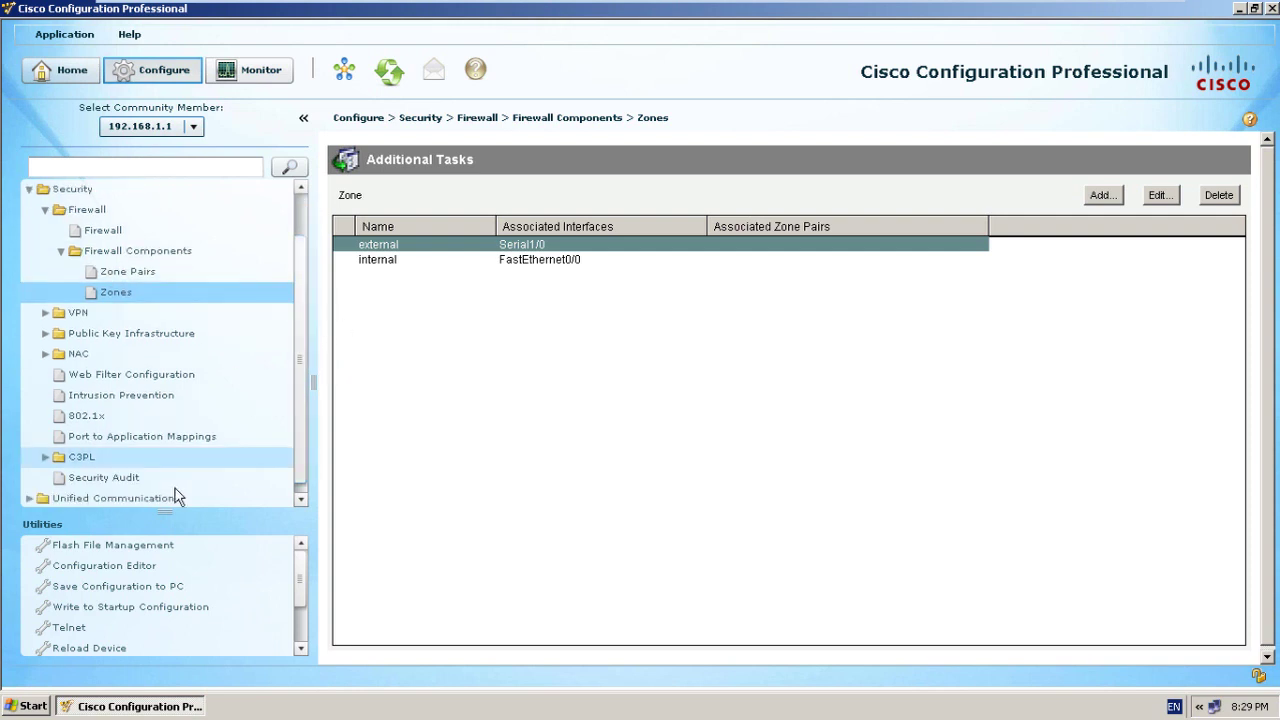
{"action": "left_click", "coordinate": [45, 457]}
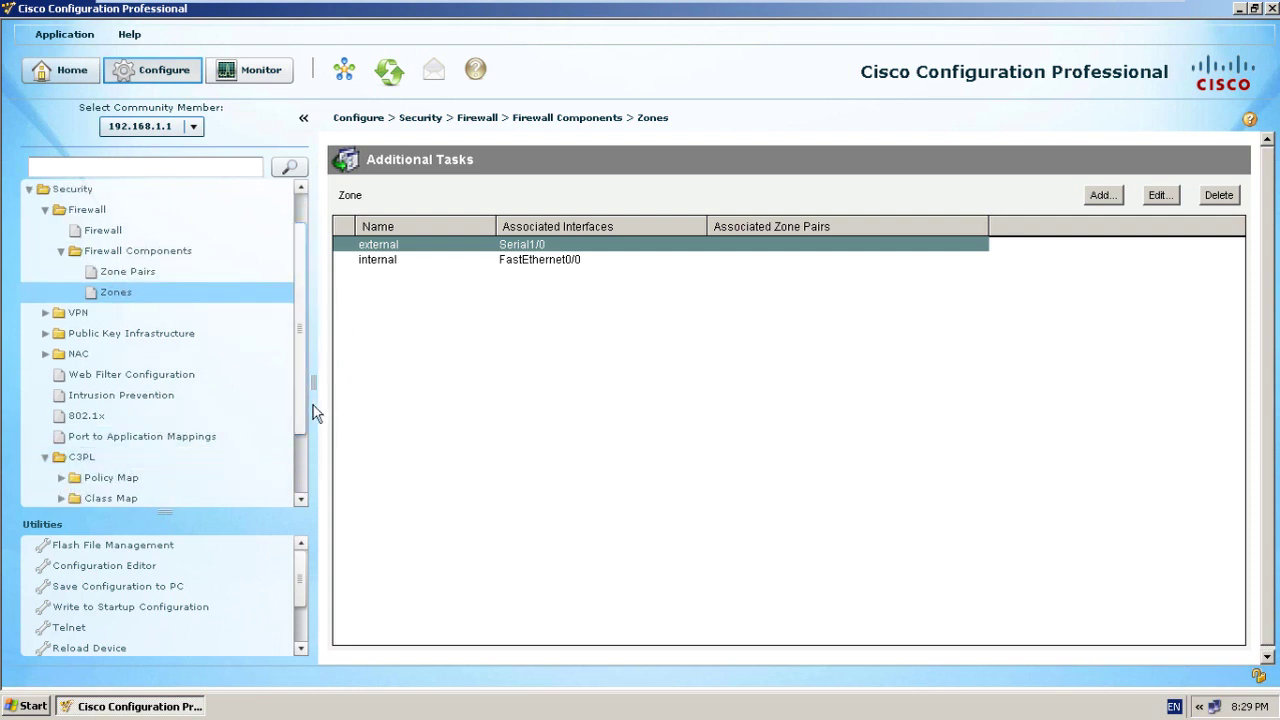
{"action": "scroll", "coordinate": [316, 468], "scroll_direction": "down", "scroll_amount": 2}
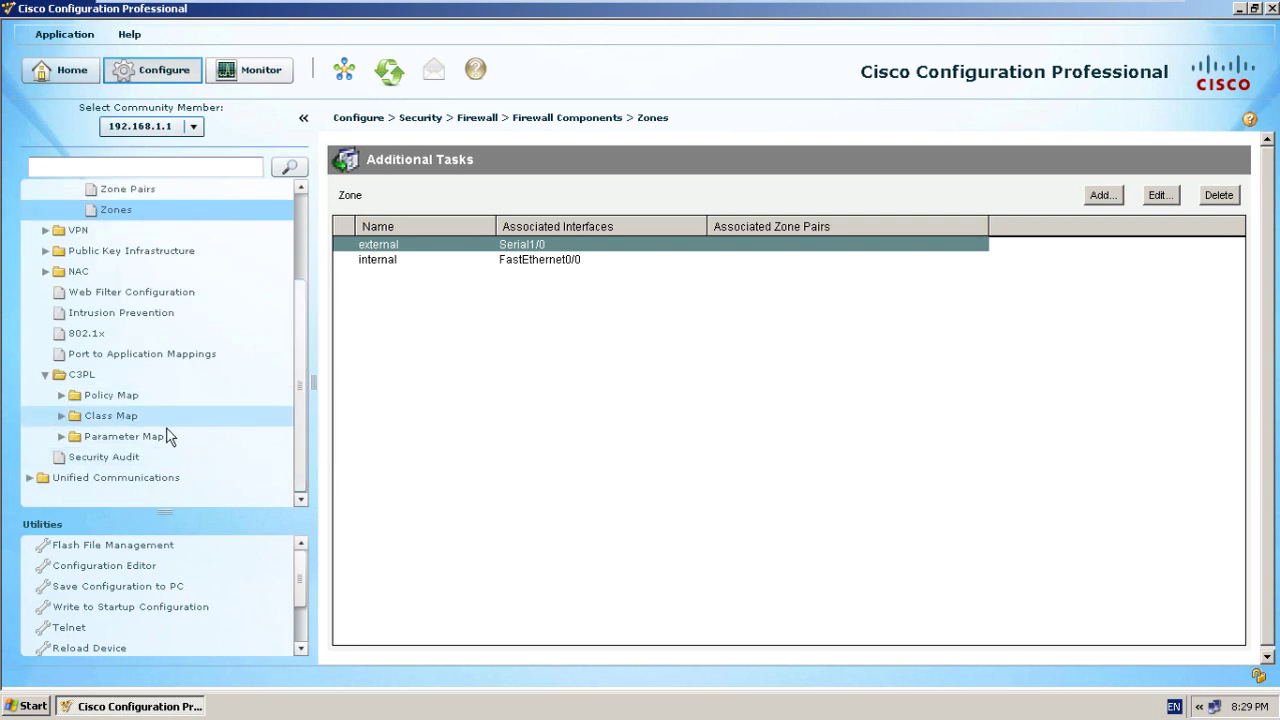
{"action": "left_click", "coordinate": [63, 417]}
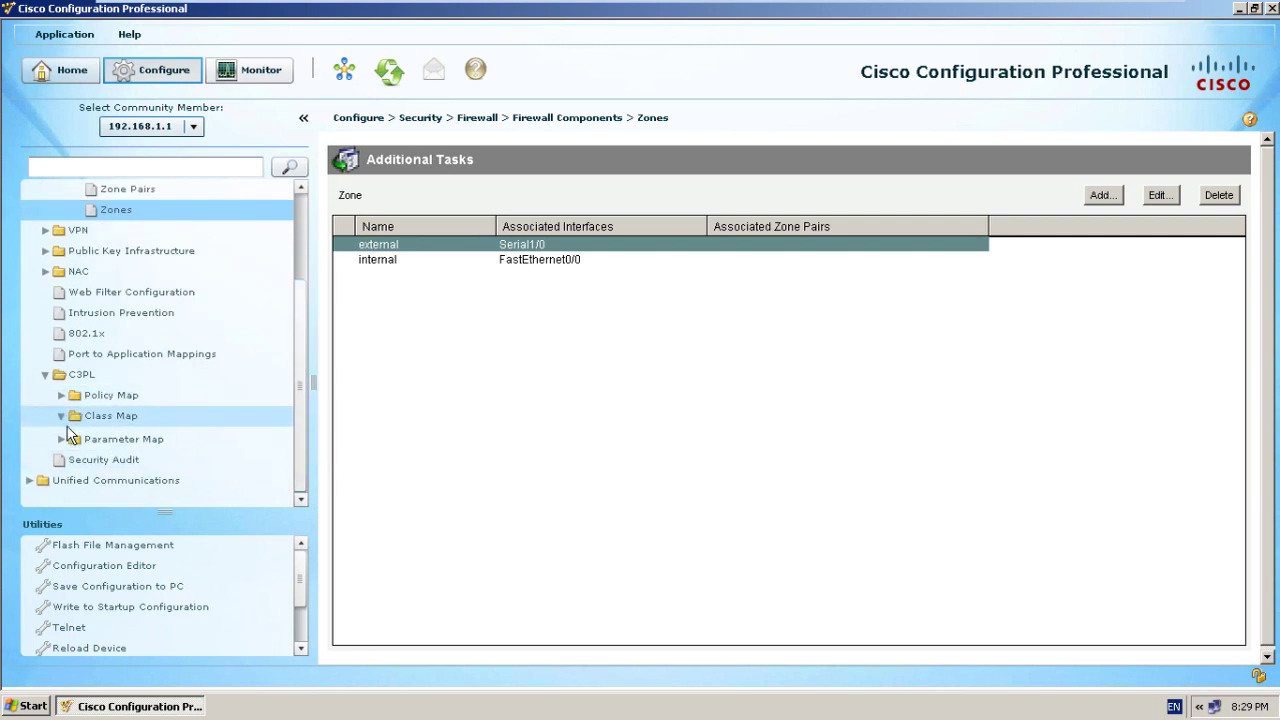
{"action": "left_click", "coordinate": [127, 457]}
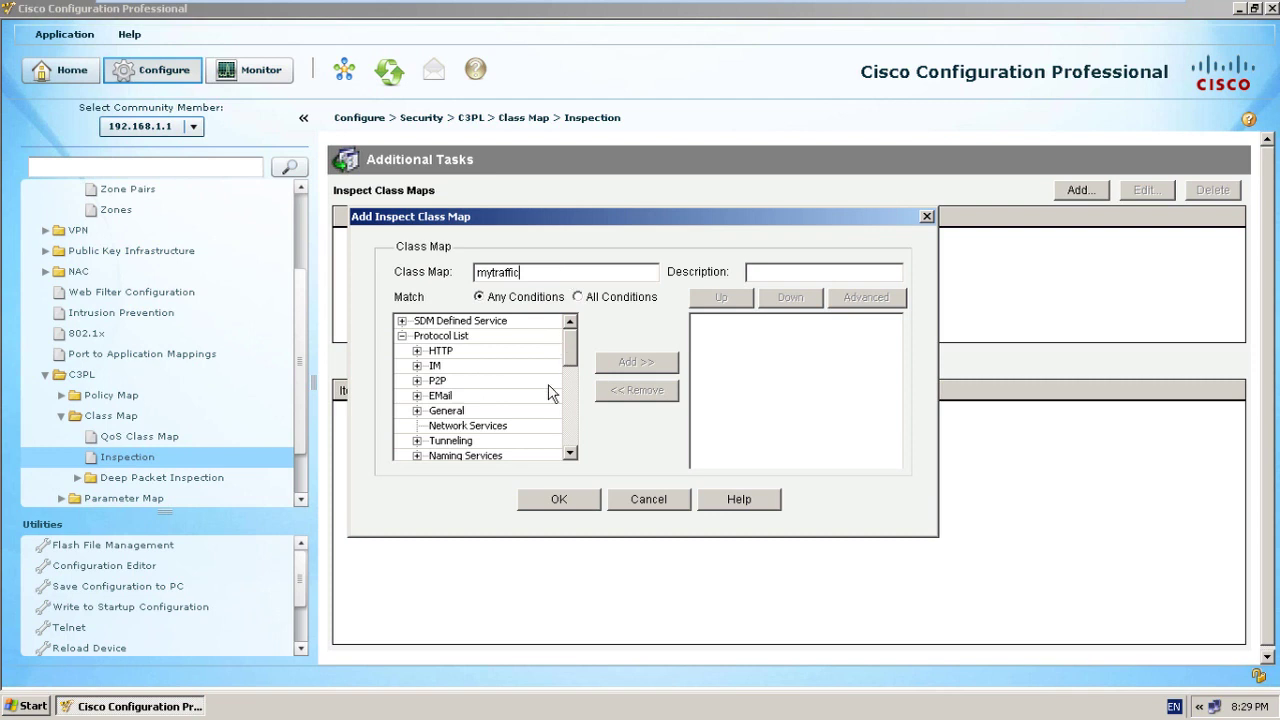
Add the http and https protocols to the match list of the mytraffic class map
{"action": "double_click", "coordinate": [432, 352]}
{"action": "left_click", "coordinate": [455, 366]}
{"action": "left_click", "coordinate": [625, 362]}
{"action": "left_click", "coordinate": [490, 367]}
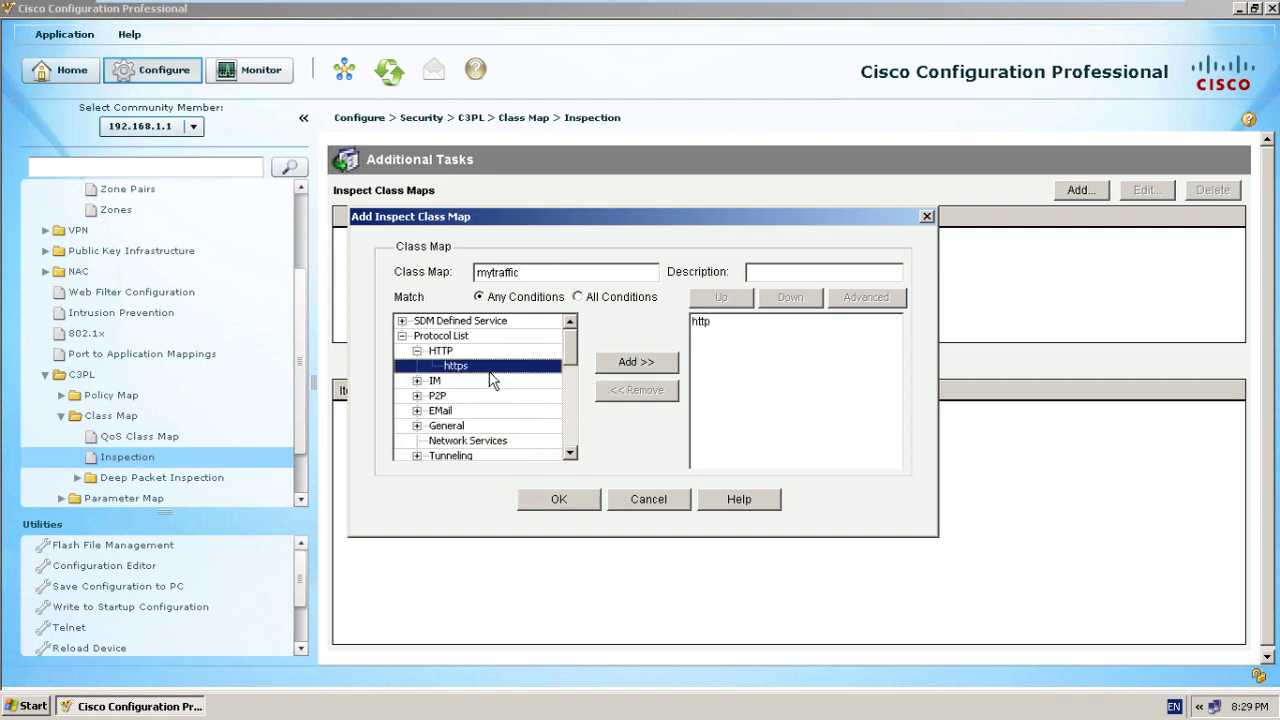
{"action": "left_click", "coordinate": [670, 368]}
{"action": "left_click", "coordinate": [714, 324]}
{"action": "left_click", "coordinate": [716, 357]}
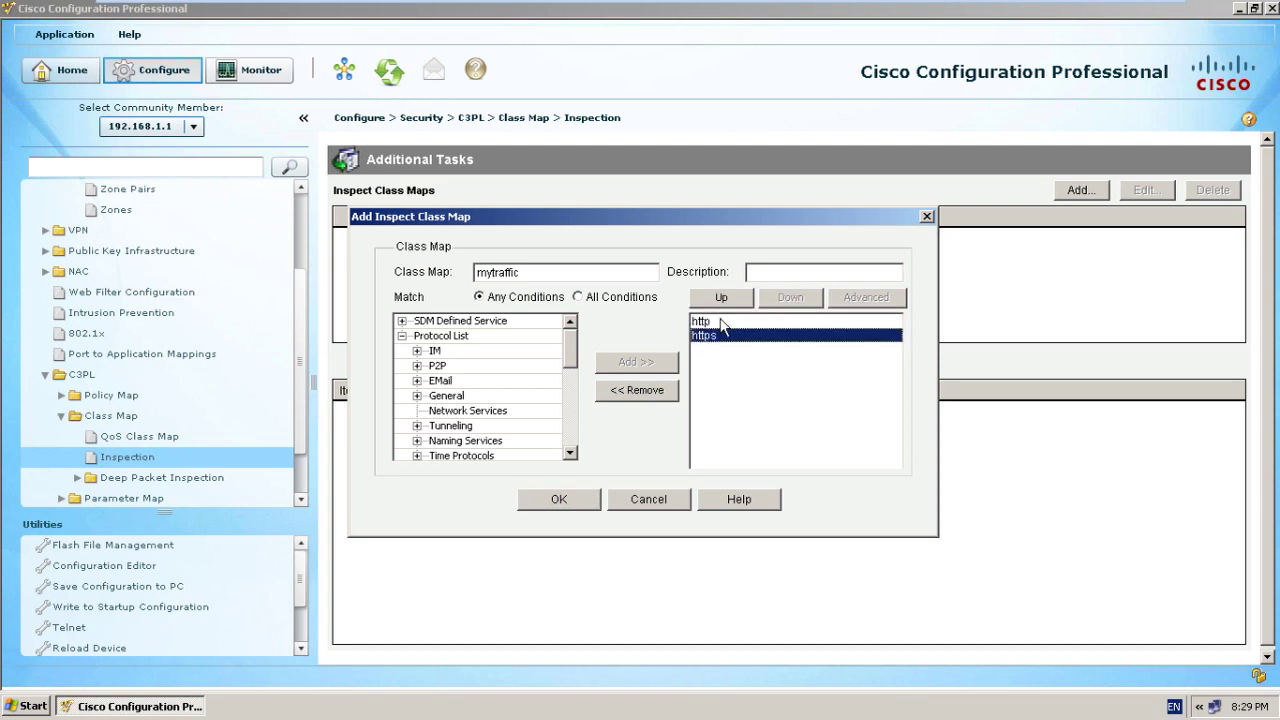
Try the All Conditions match option for the mytraffic class map, and return it to Any Conditions
{"action": "key", "text": "Up"}
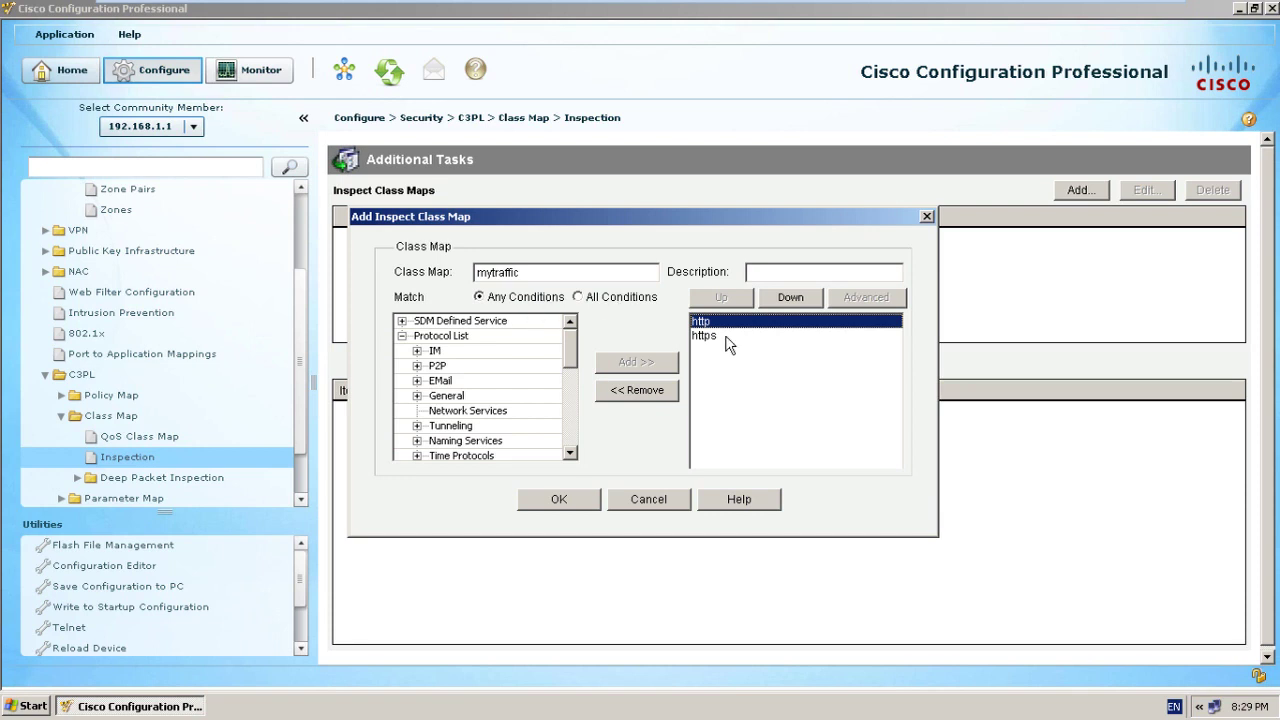
{"action": "key", "text": "Down"}
{"action": "key", "text": "Up"}
{"action": "key", "text": "Down"}
{"action": "left_click", "coordinate": [604, 298]}
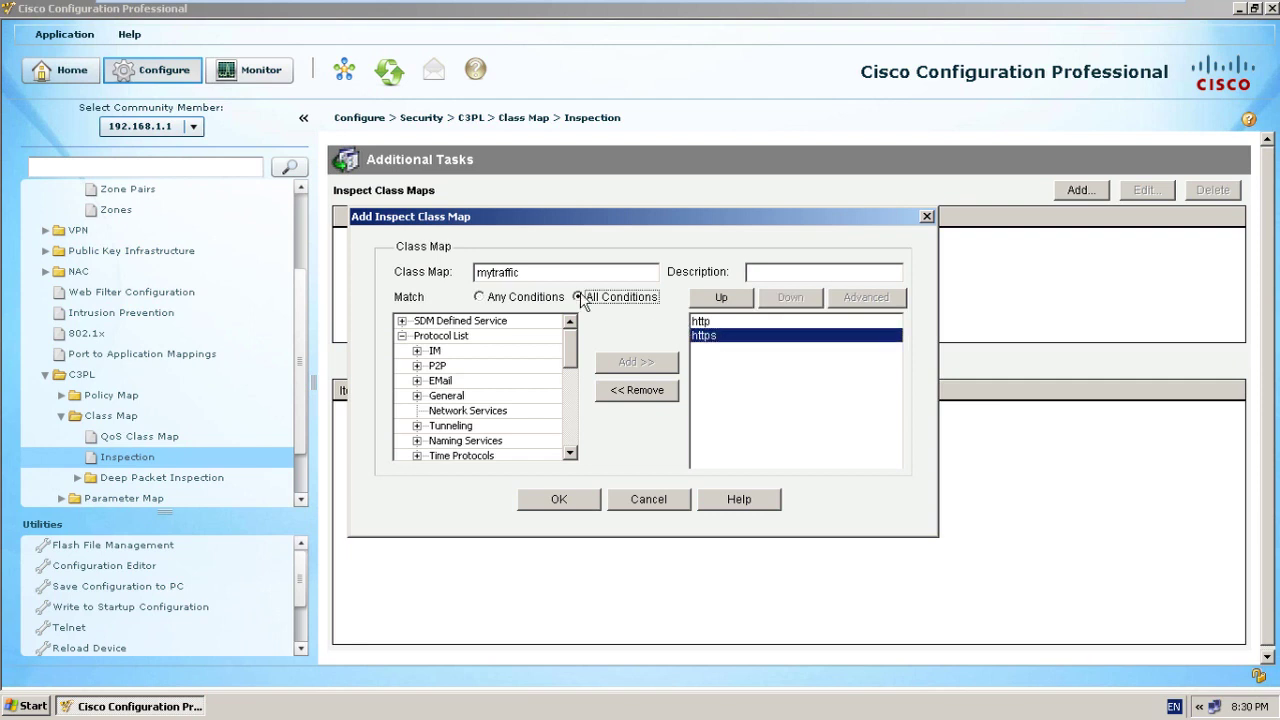
{"action": "left_click", "coordinate": [529, 301]}
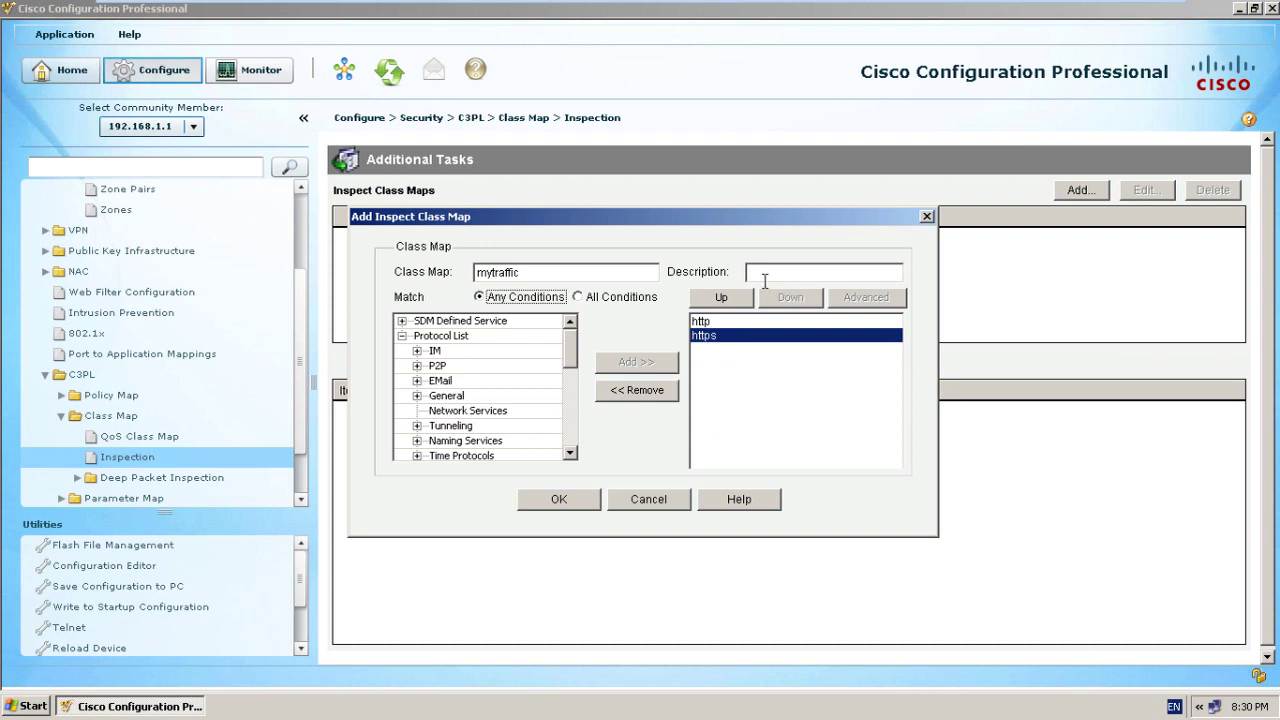
Accept the mytraffic class map, review its preview commands and deliver them to the router
{"action": "left_click", "coordinate": [593, 502]}
{"action": "left_click", "coordinate": [423, 268]}
{"action": "double_click", "coordinate": [520, 266]}
{"action": "left_click_drag", "start_coordinate": [426, 280], "coordinate": [399, 280]}
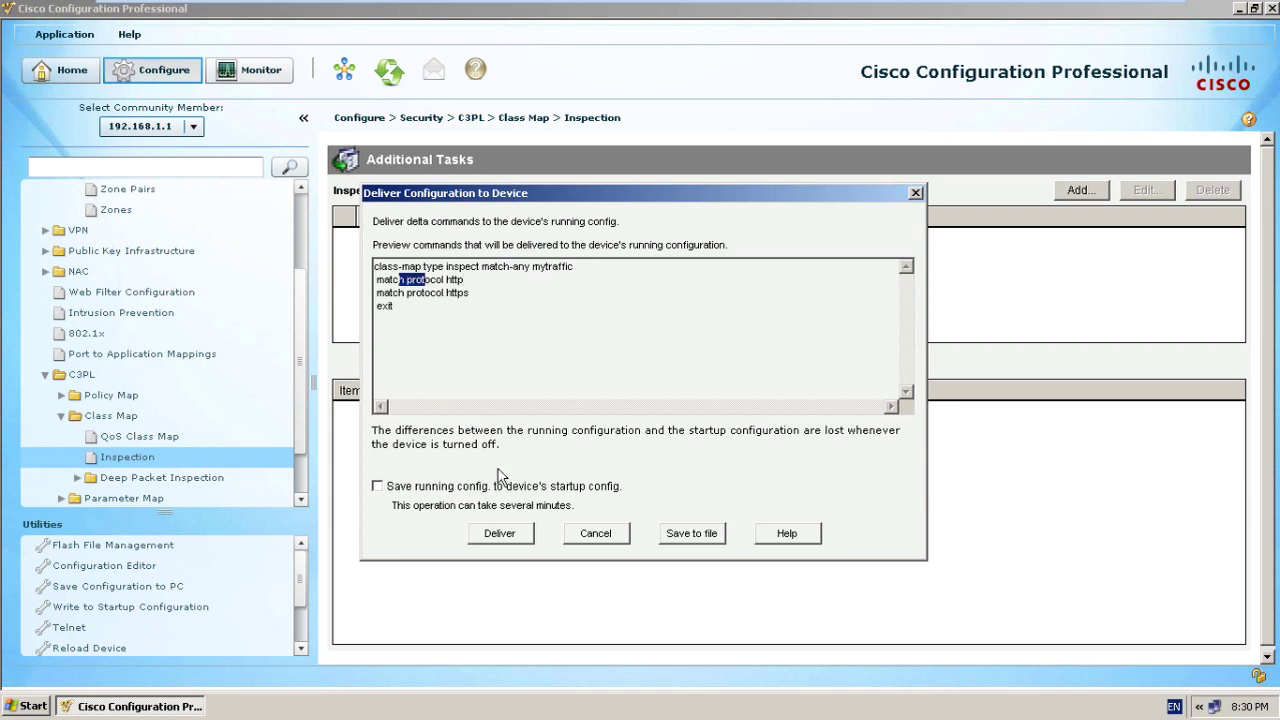
{"action": "left_click", "coordinate": [524, 536]}
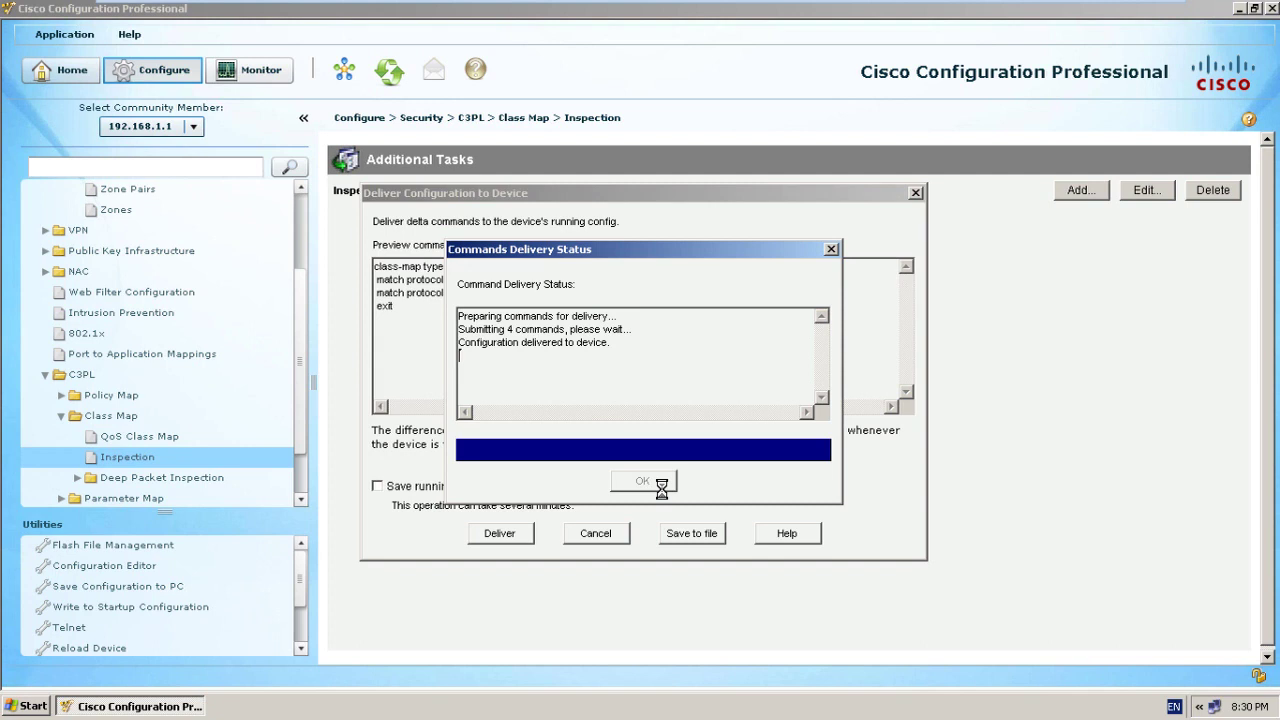
{"action": "left_click", "coordinate": [660, 484]}
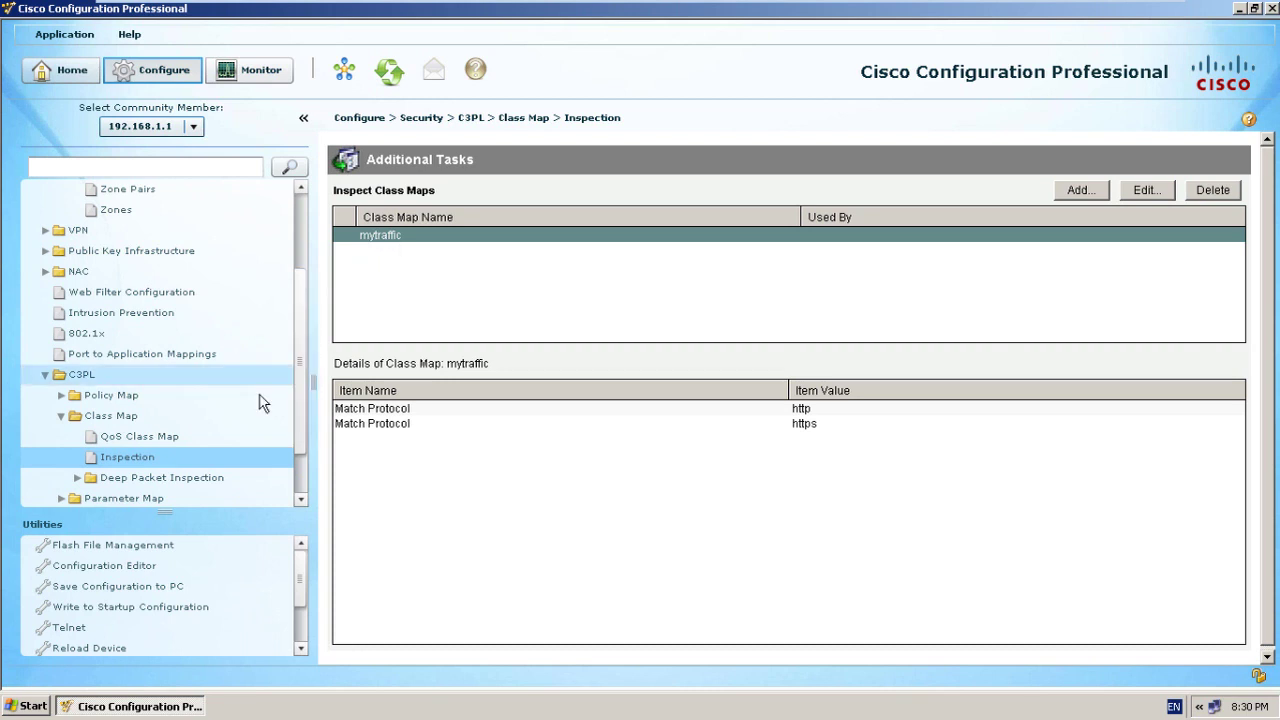
Open the Protocol Inspection policy maps under C3PL and start a policy map named mypolicy
{"action": "left_click", "coordinate": [111, 395]}
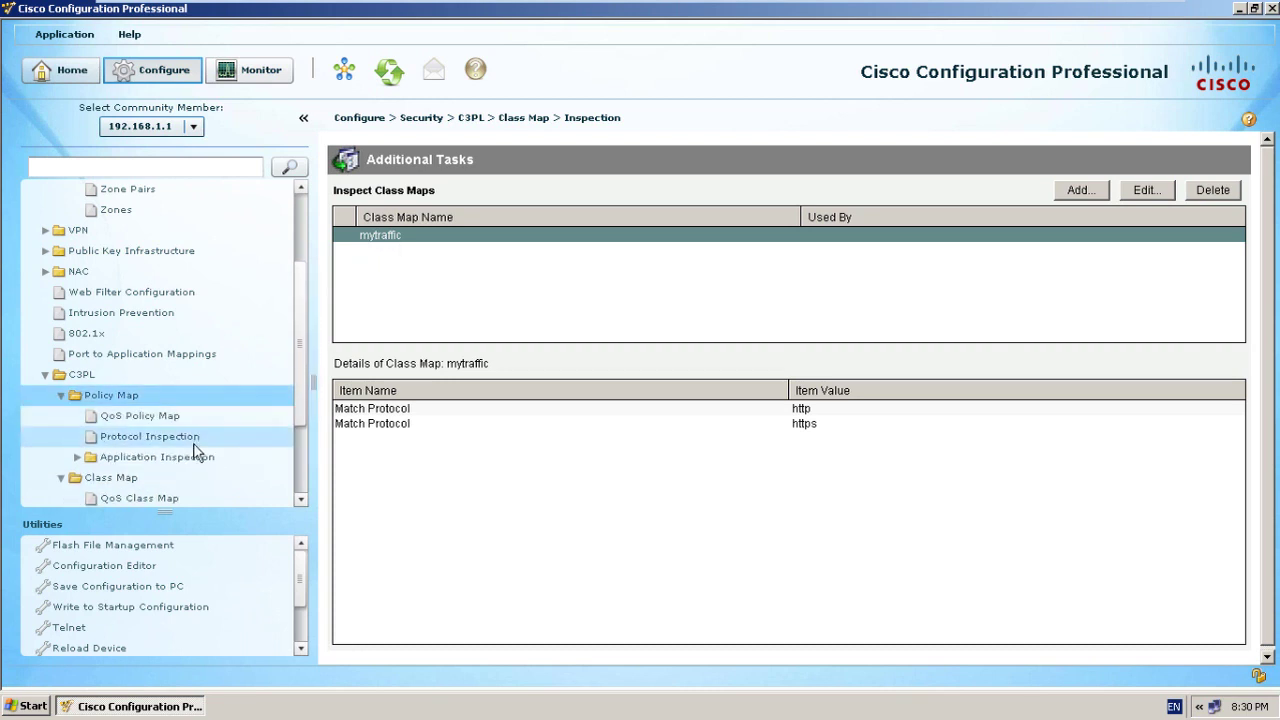
{"action": "left_click", "coordinate": [198, 436]}
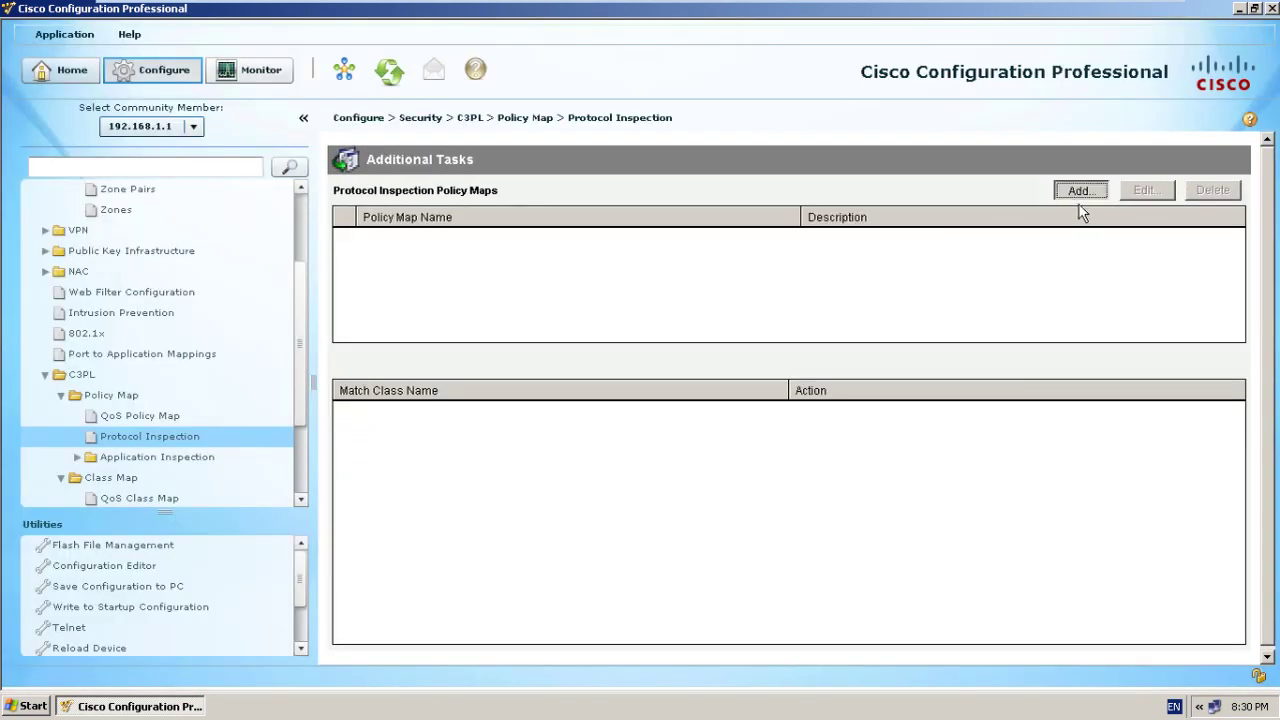
{"action": "left_click", "coordinate": [1079, 192]}
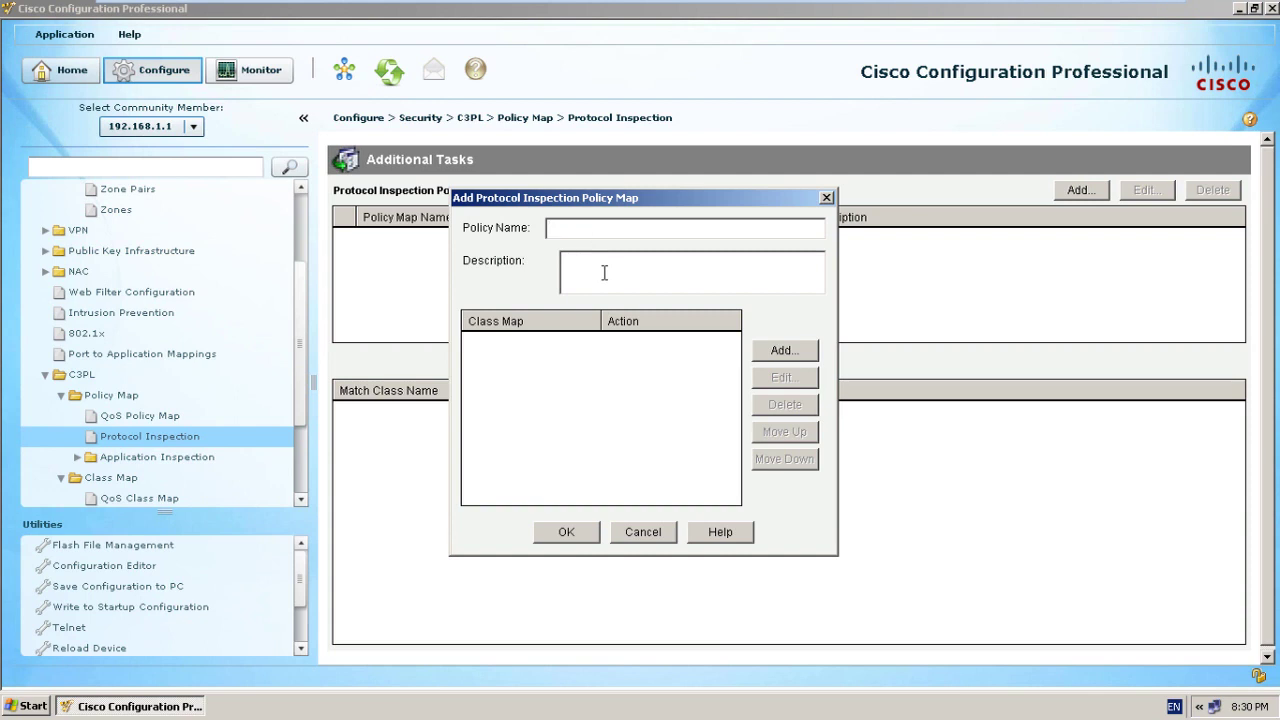
{"action": "type", "text": "mypolicy"}
Add a class map association to mypolicy, selecting the existing class map mytraffic
{"action": "left_click", "coordinate": [806, 358]}
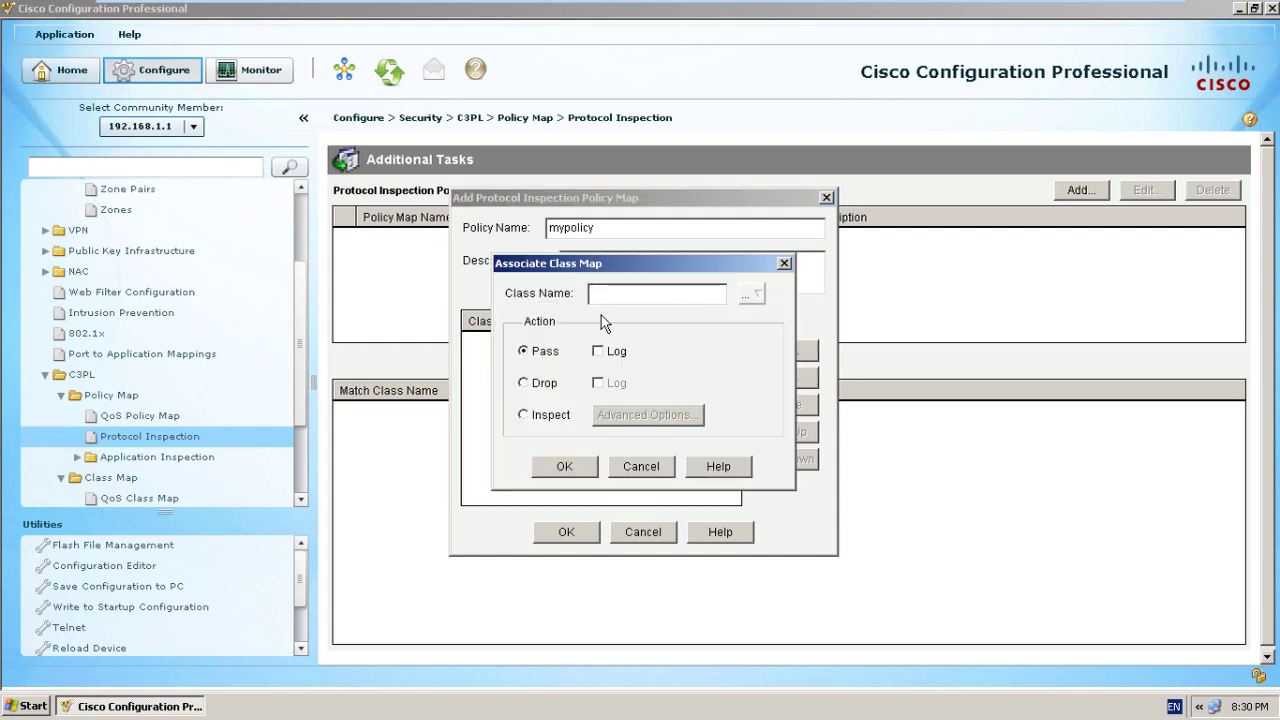
{"action": "left_click", "coordinate": [752, 293]}
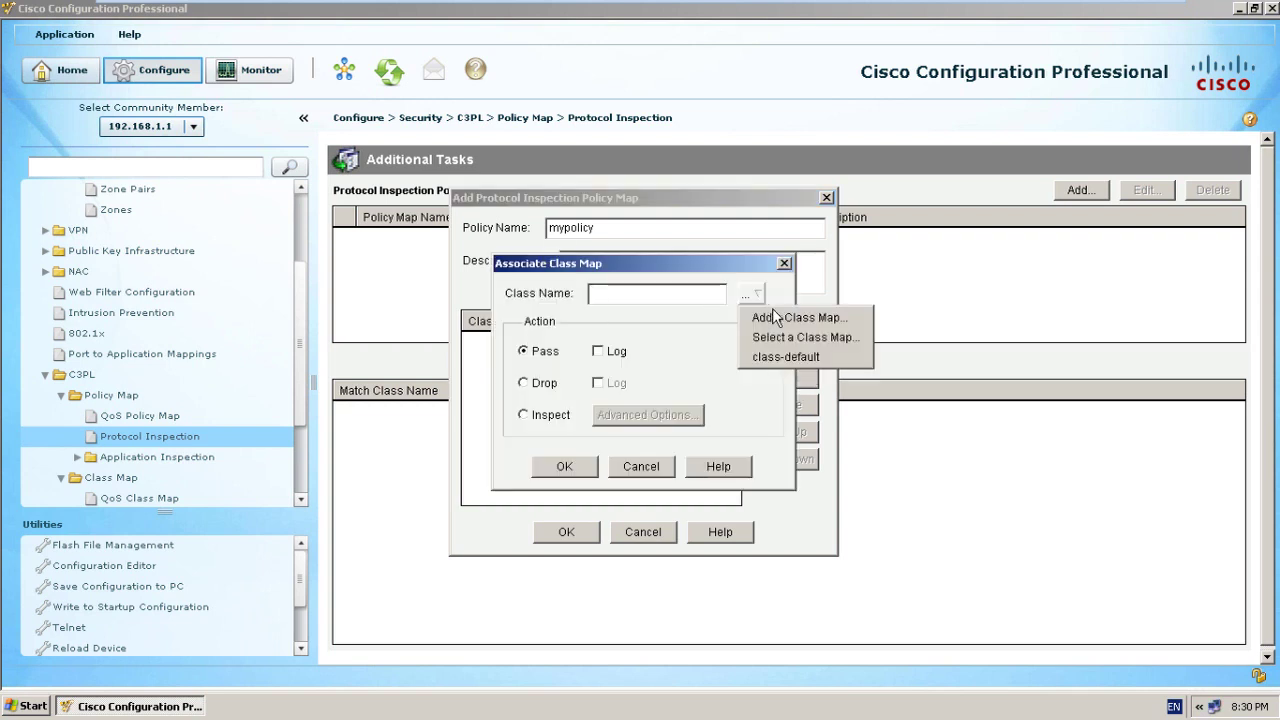
{"action": "left_click", "coordinate": [845, 338]}
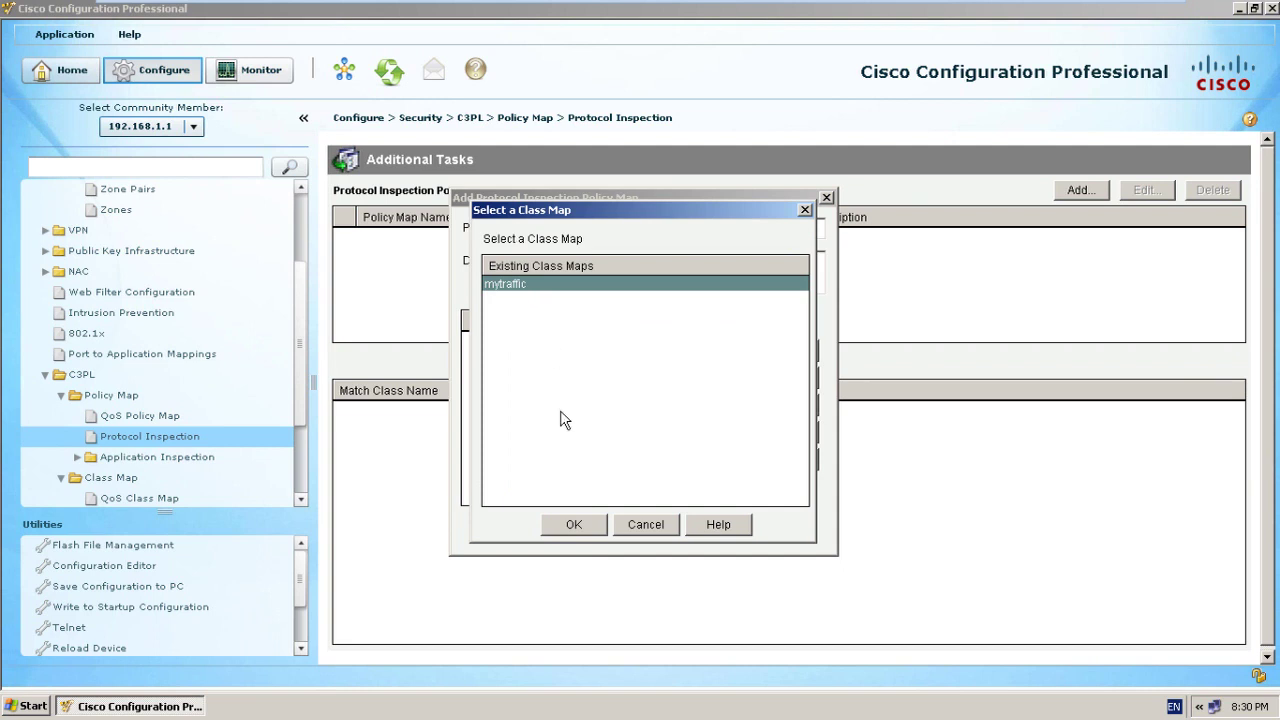
{"action": "left_click", "coordinate": [590, 528]}
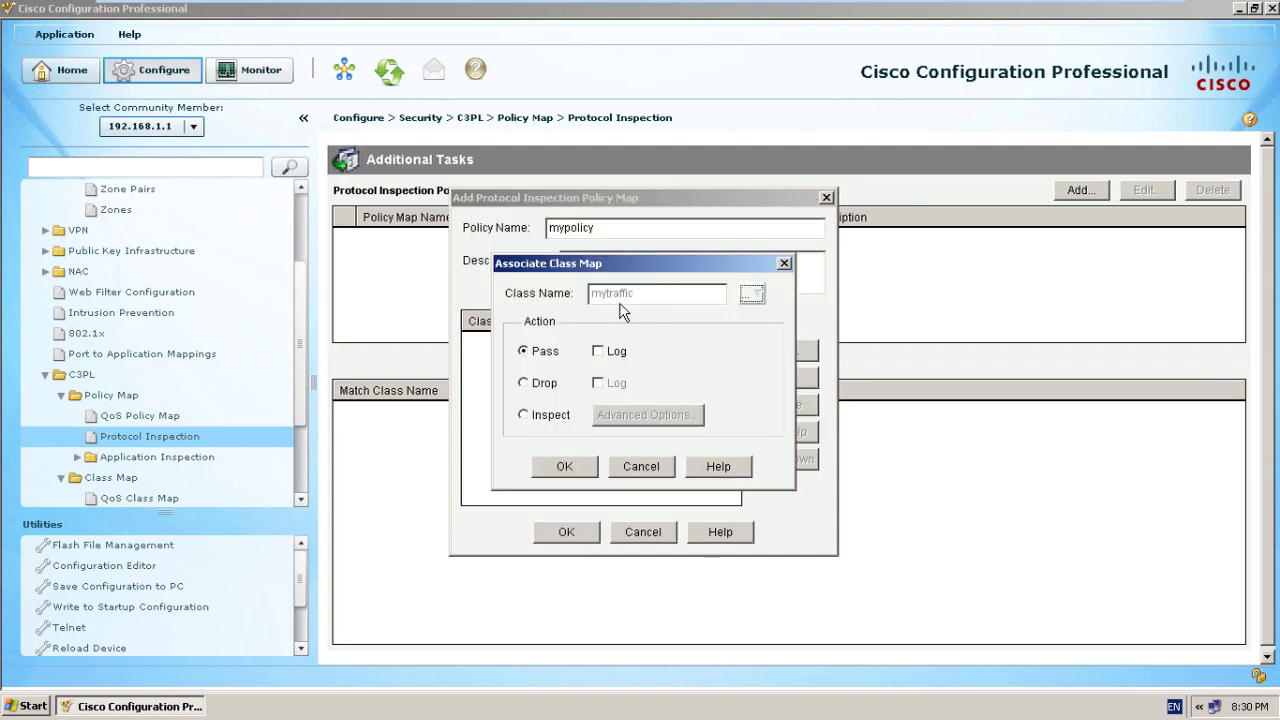
Try the Pass, Drop and Inspect actions and the Pass logging option for the mytraffic class
{"action": "left_click", "coordinate": [559, 355]}
{"action": "left_click", "coordinate": [551, 392]}
{"action": "left_click", "coordinate": [557, 424]}
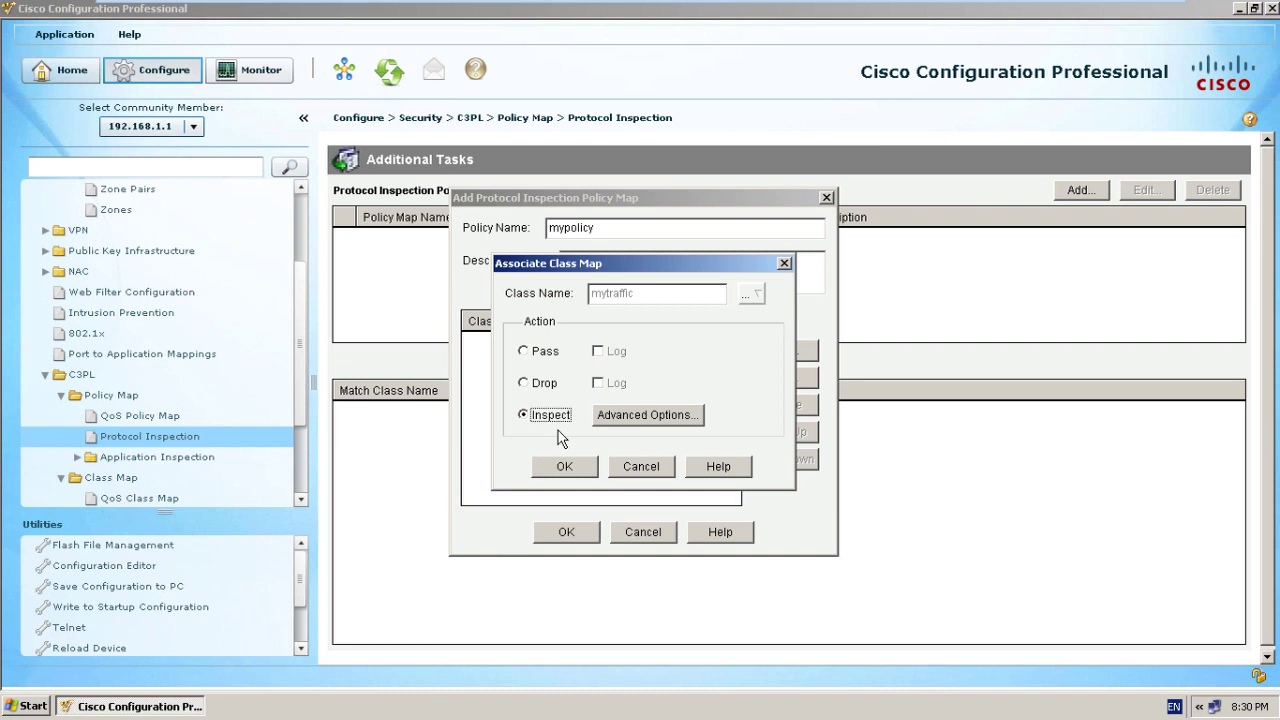
{"action": "left_click", "coordinate": [577, 474]}
{"action": "left_click", "coordinate": [541, 351]}
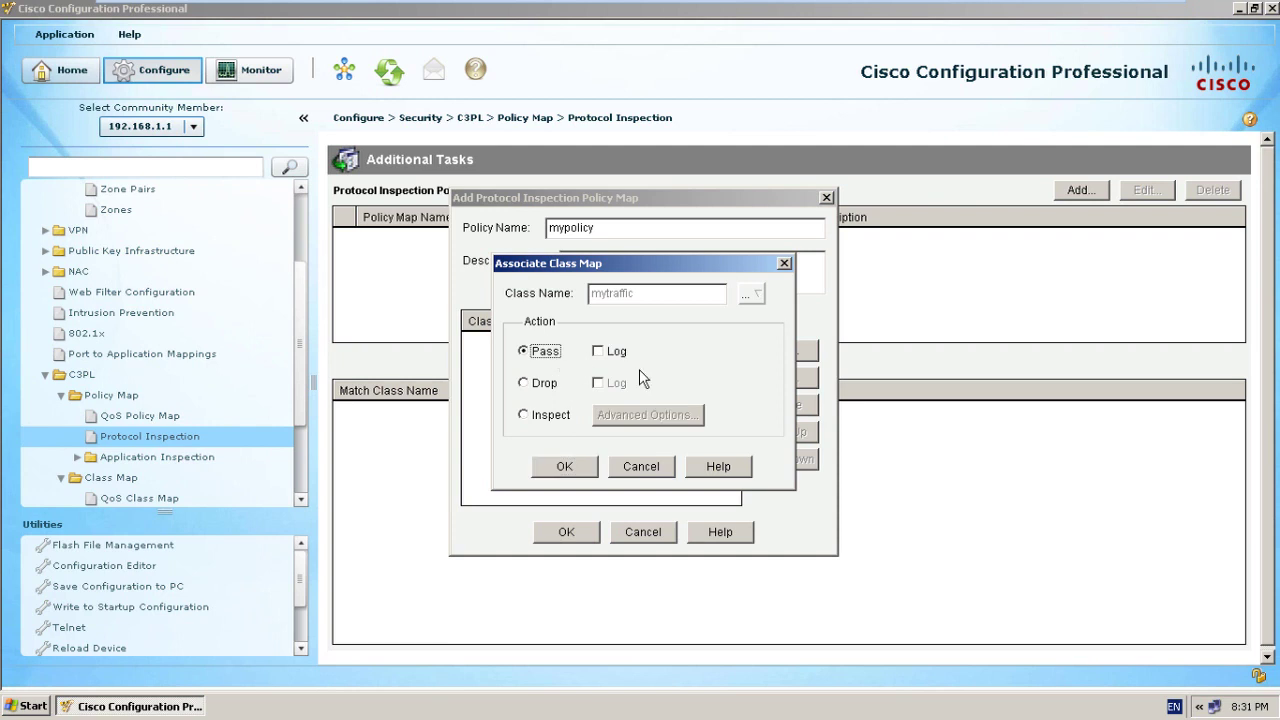
{"action": "left_click", "coordinate": [614, 352]}
{"action": "key", "text": "space"}
{"action": "left_click", "coordinate": [538, 385]}
Set the action for the mytraffic class to Inspect and accept the association
{"action": "left_click", "coordinate": [545, 415]}
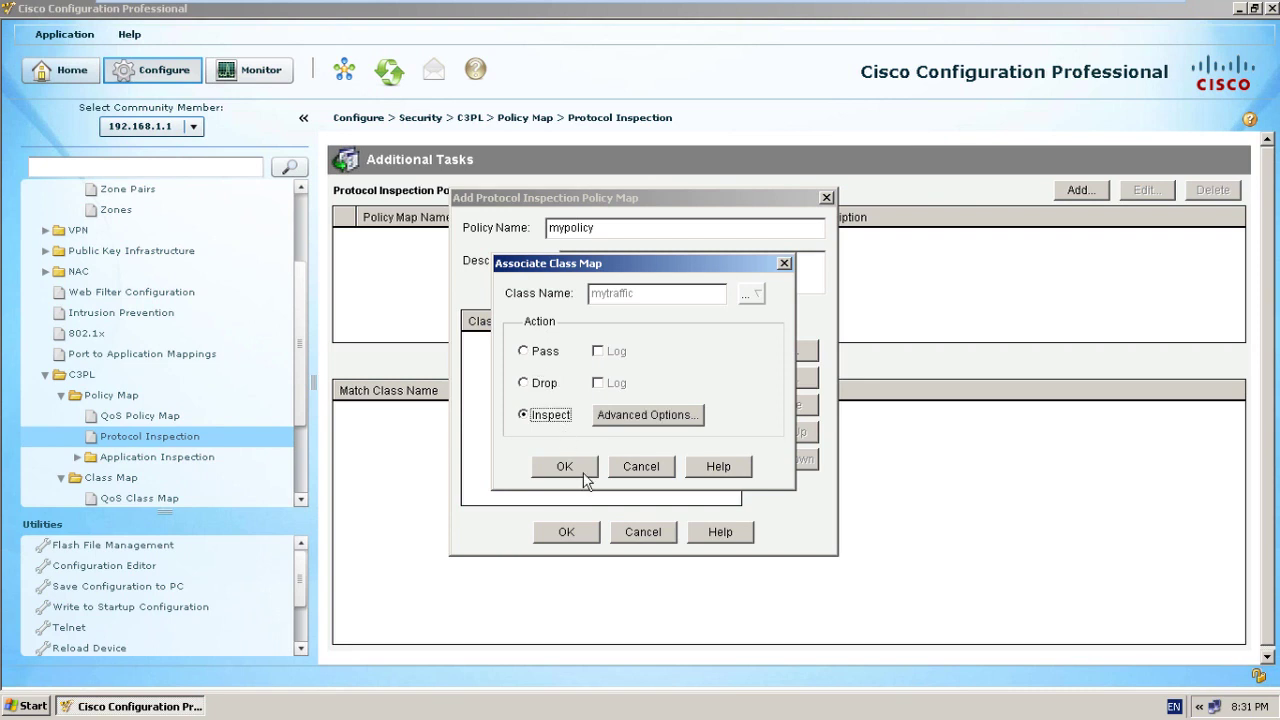
{"action": "left_click", "coordinate": [584, 474]}
{"action": "key", "text": "Return"}
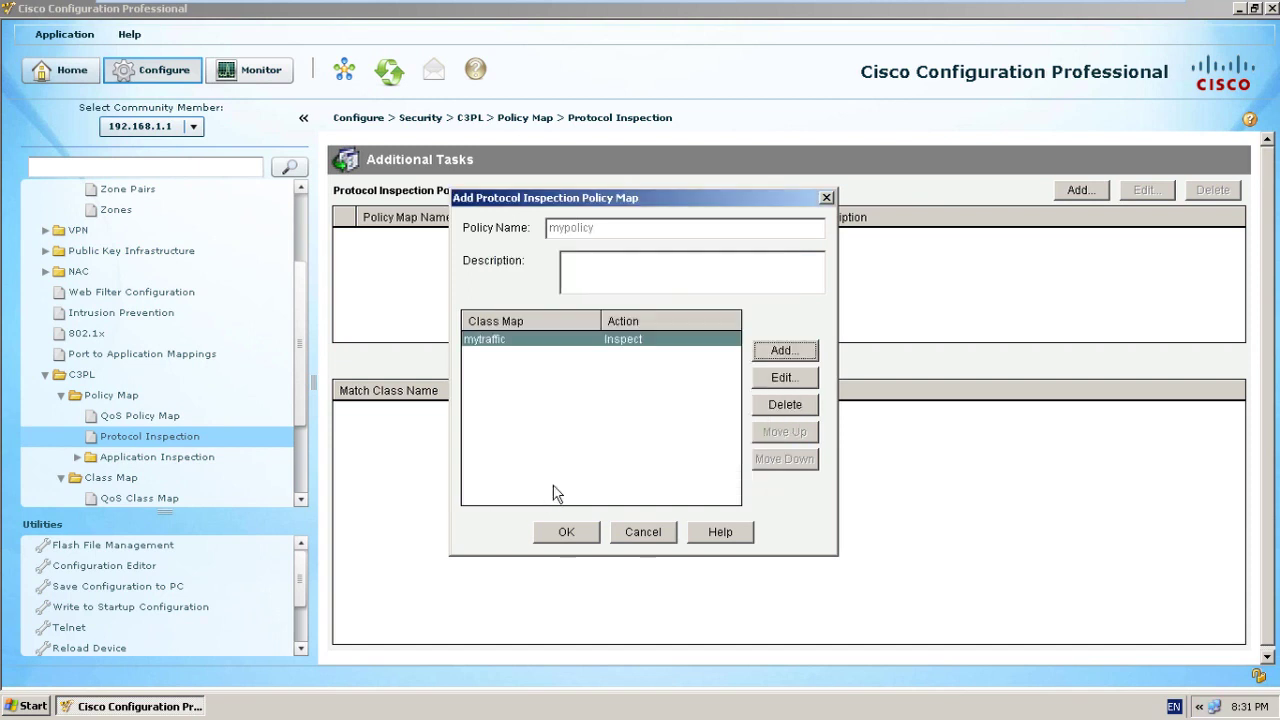
Accept the mypolicy policy map, review its preview commands and deliver them to the router
{"action": "left_click", "coordinate": [567, 533]}
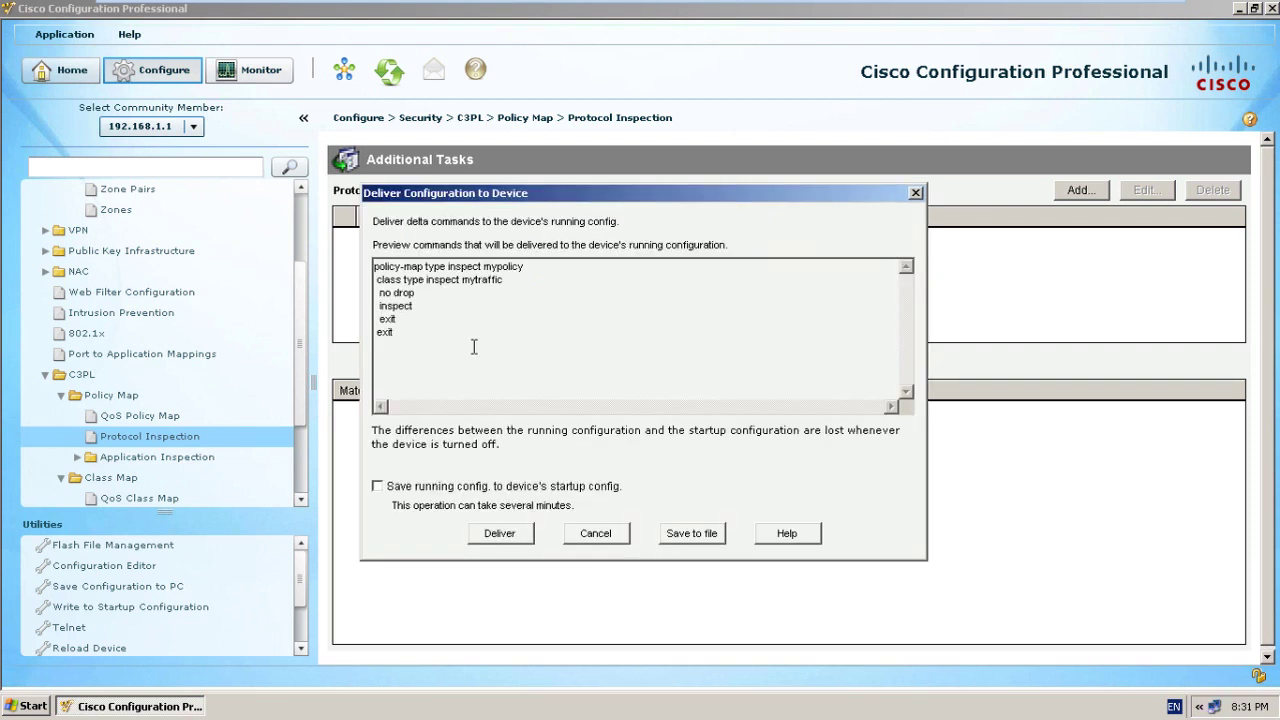
{"action": "left_click_drag", "start_coordinate": [552, 283], "coordinate": [489, 281]}
{"action": "left_click", "coordinate": [533, 542]}
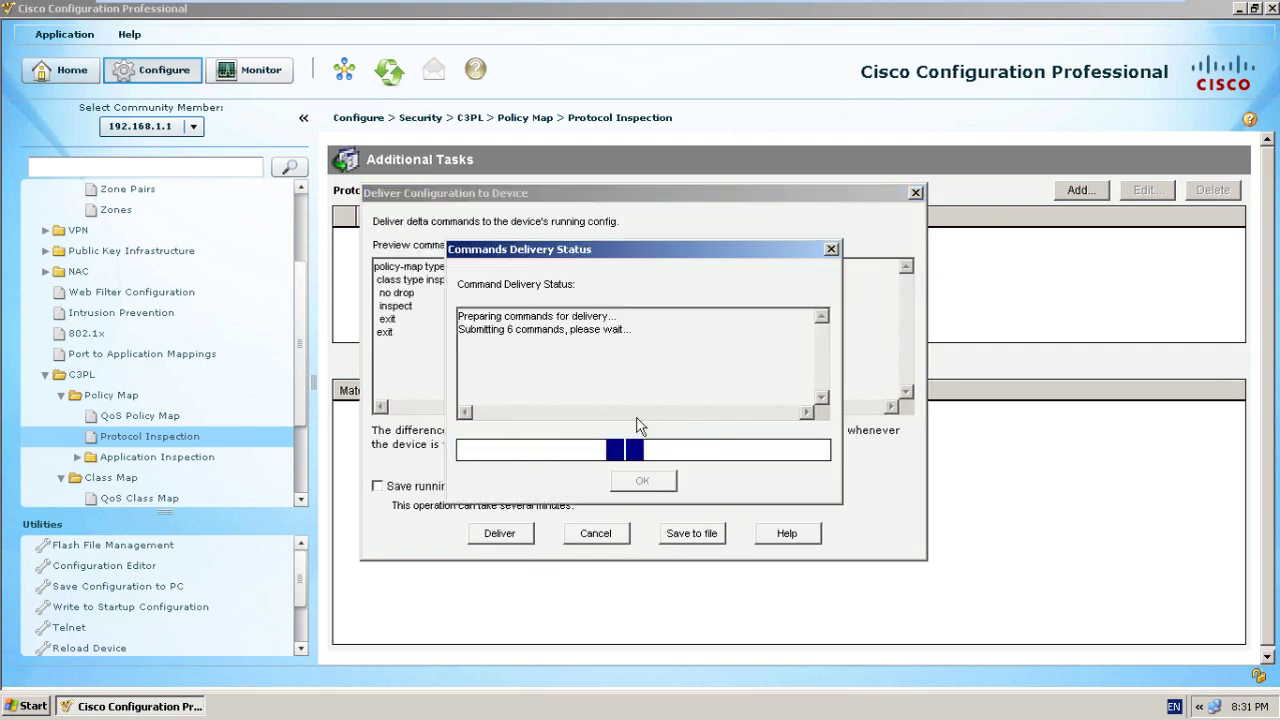
{"action": "left_click", "coordinate": [661, 481]}
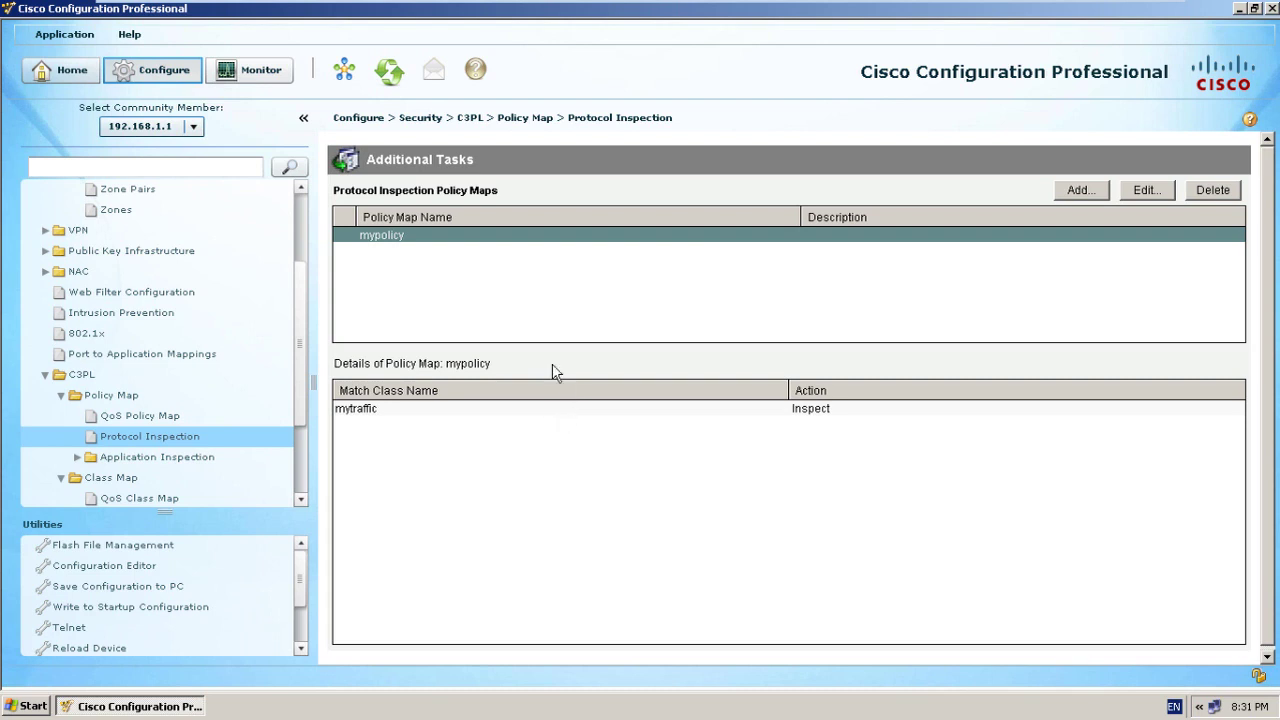
Open the Zone Pairs under Firewall Components and start a zone pair named in-out
{"action": "scroll", "coordinate": [314, 300], "scroll_direction": "up", "scroll_amount": 4}
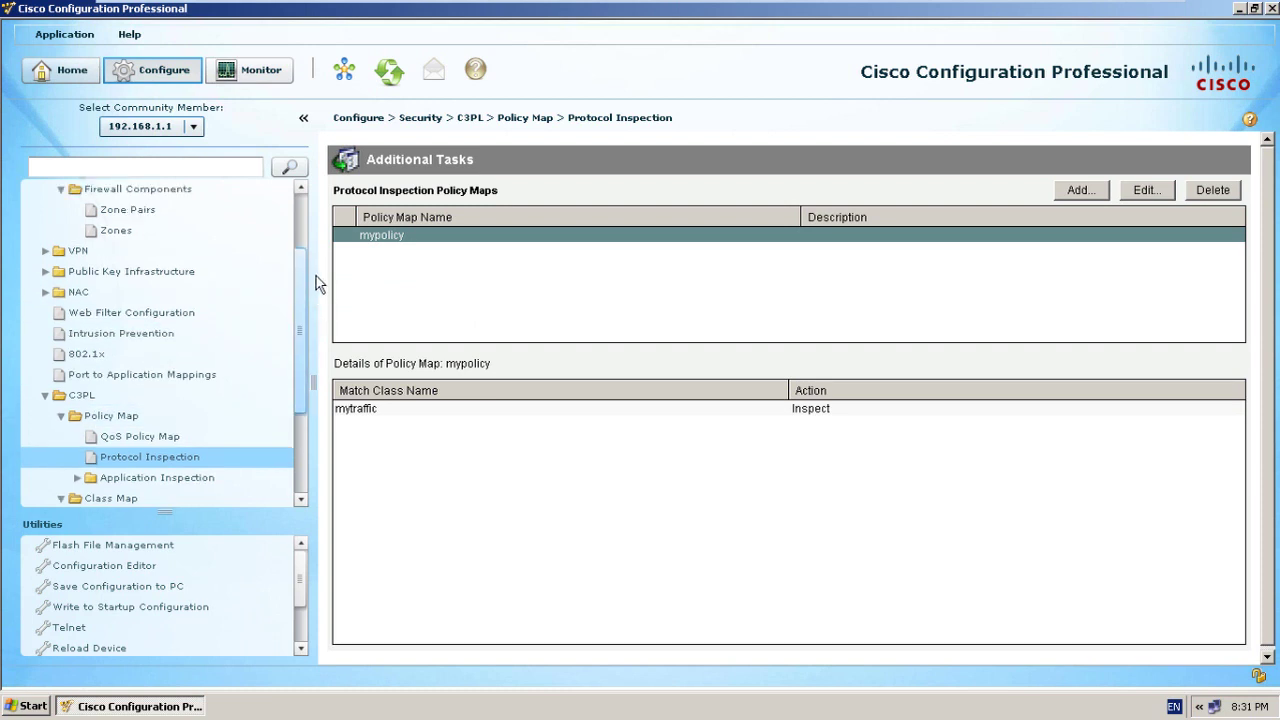
{"action": "left_click", "coordinate": [150, 272]}
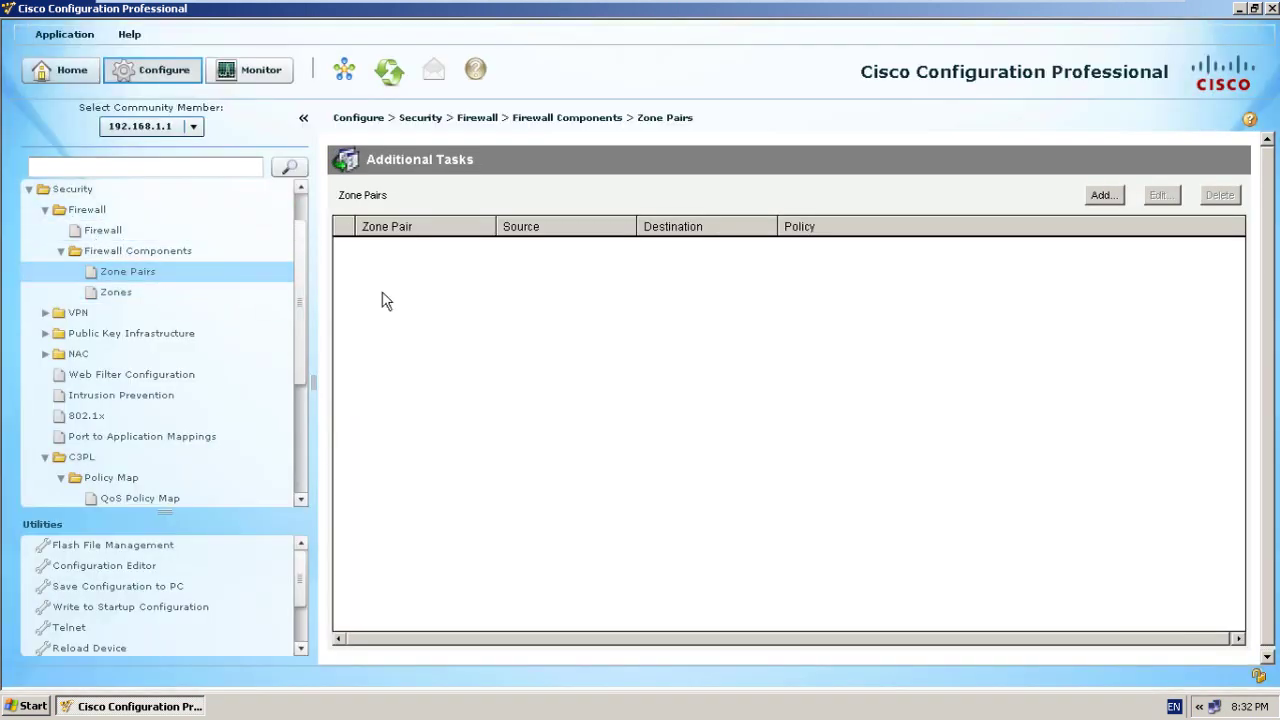
{"action": "left_click", "coordinate": [1104, 196]}
{"action": "left_click", "coordinate": [640, 304]}
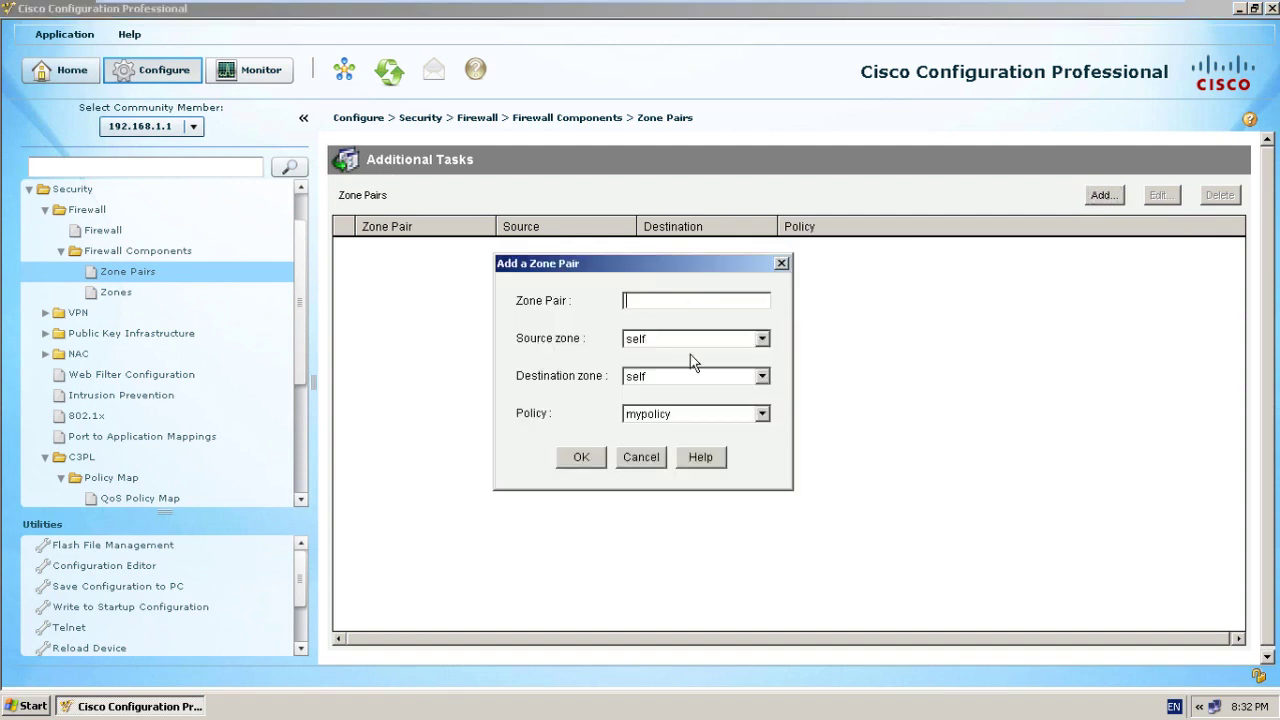
{"action": "type", "text": "in-out"}
Set the in-out pair's source zone to internal, destination zone to external and policy to mypolicy, and accept it
{"action": "left_click", "coordinate": [762, 339]}
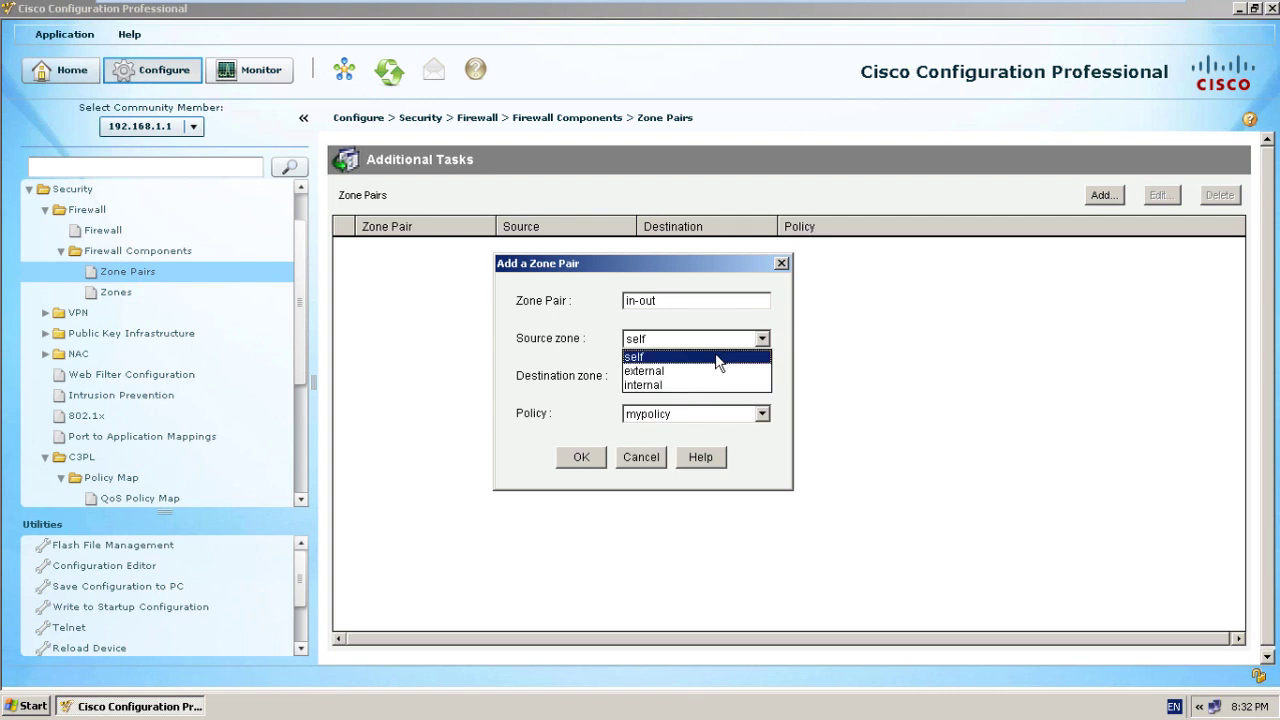
{"action": "left_click", "coordinate": [714, 385]}
{"action": "left_click", "coordinate": [690, 380]}
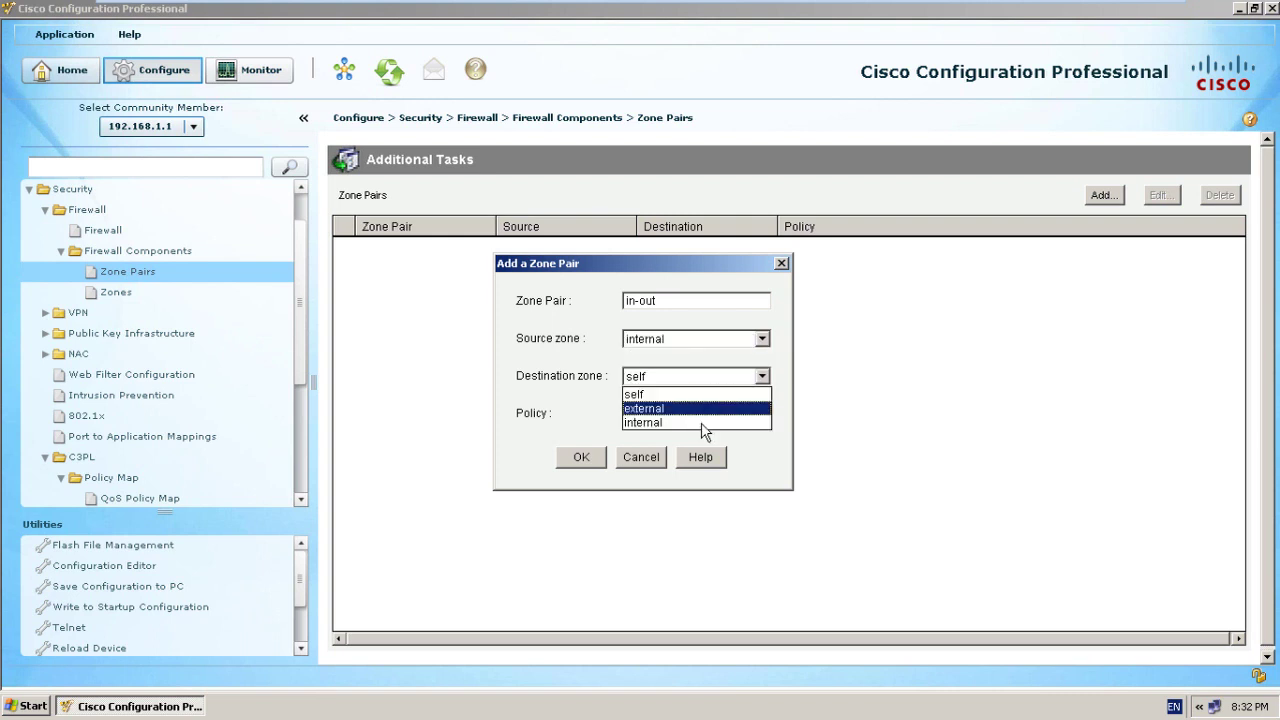
{"action": "left_click", "coordinate": [695, 406]}
{"action": "left_click", "coordinate": [700, 414]}
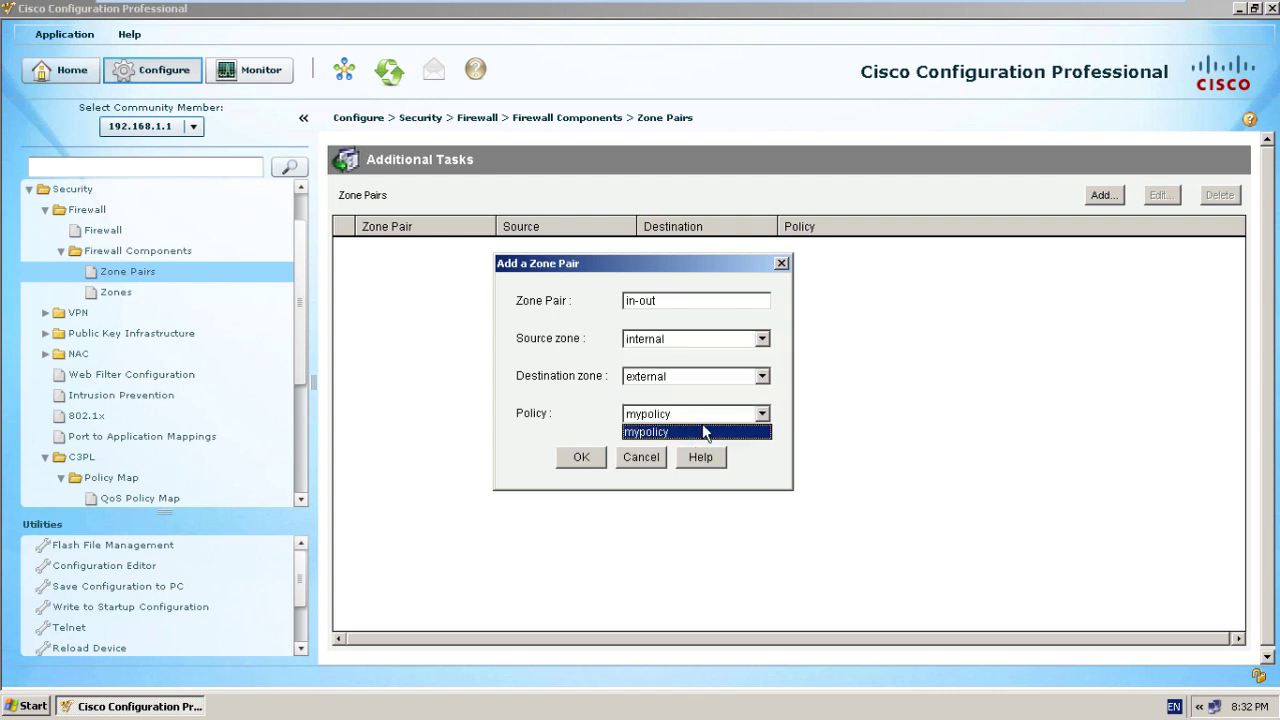
{"action": "left_click", "coordinate": [690, 432]}
{"action": "left_click", "coordinate": [575, 460]}
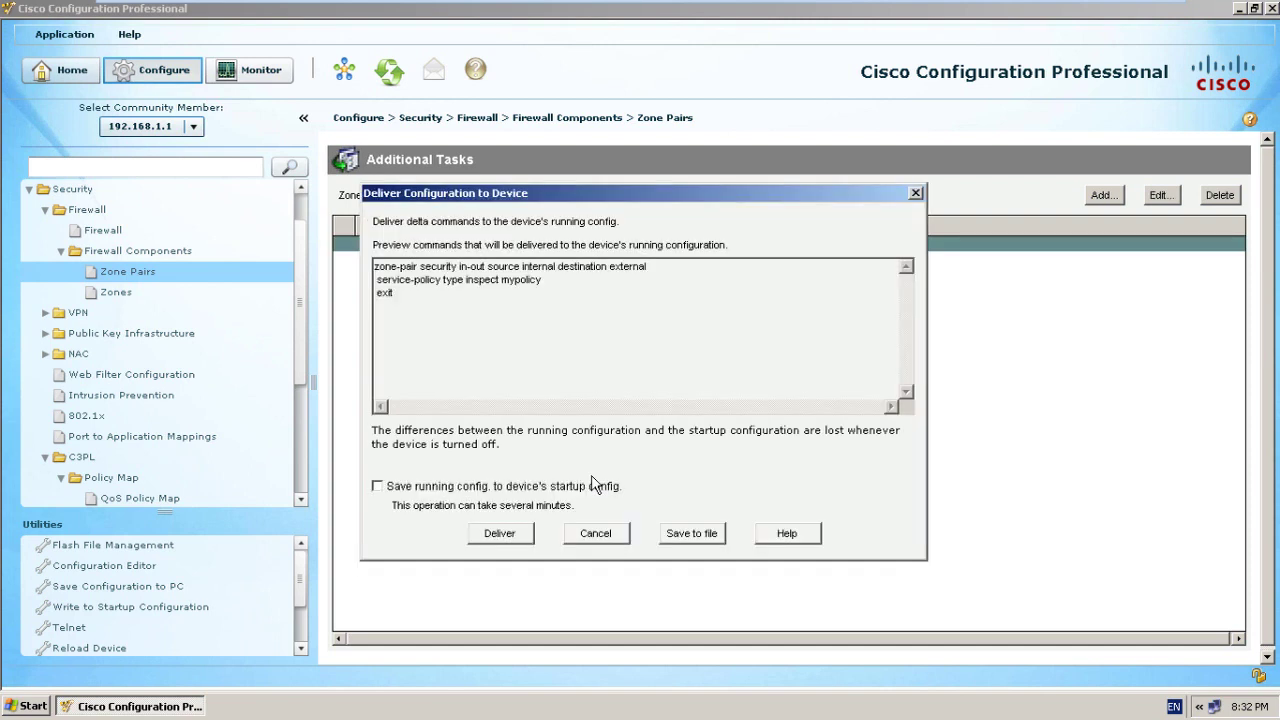
Review the in-out zone pair's preview commands and deliver them to the router
{"action": "left_click_drag", "start_coordinate": [402, 268], "coordinate": [569, 390]}
{"action": "left_click", "coordinate": [569, 390]}
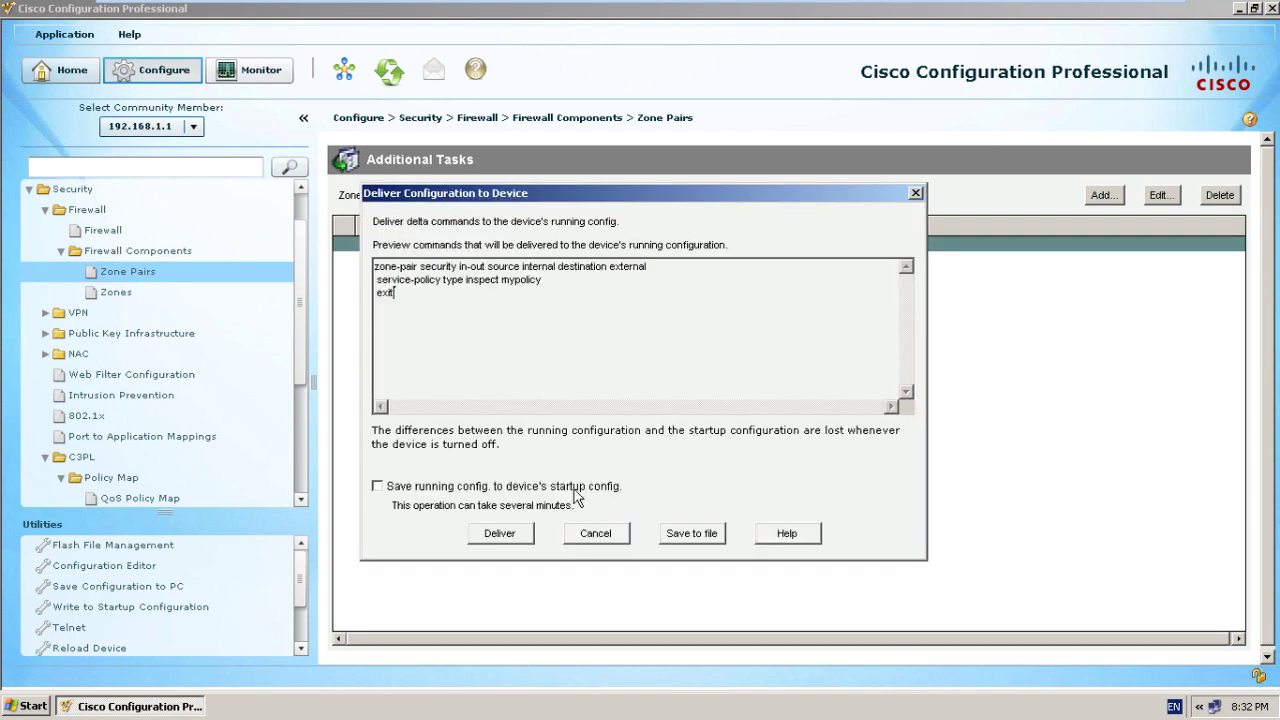
{"action": "left_click", "coordinate": [522, 536]}
{"action": "left_click", "coordinate": [670, 489]}
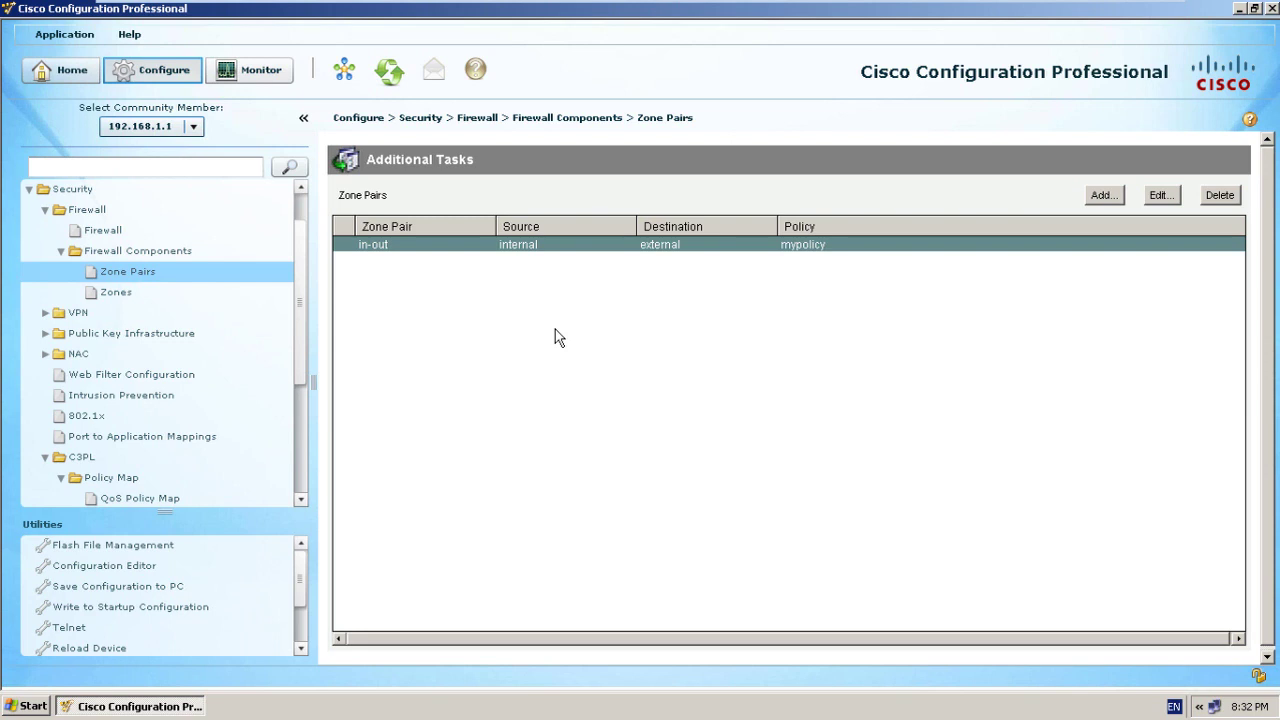
Return to the Inspection class maps under C3PL and start an inspect class map named telnet-traffic
{"action": "mouse_move", "coordinate": [710, 8]}
{"action": "left_click_drag", "start_coordinate": [301, 272], "coordinate": [314, 313]}
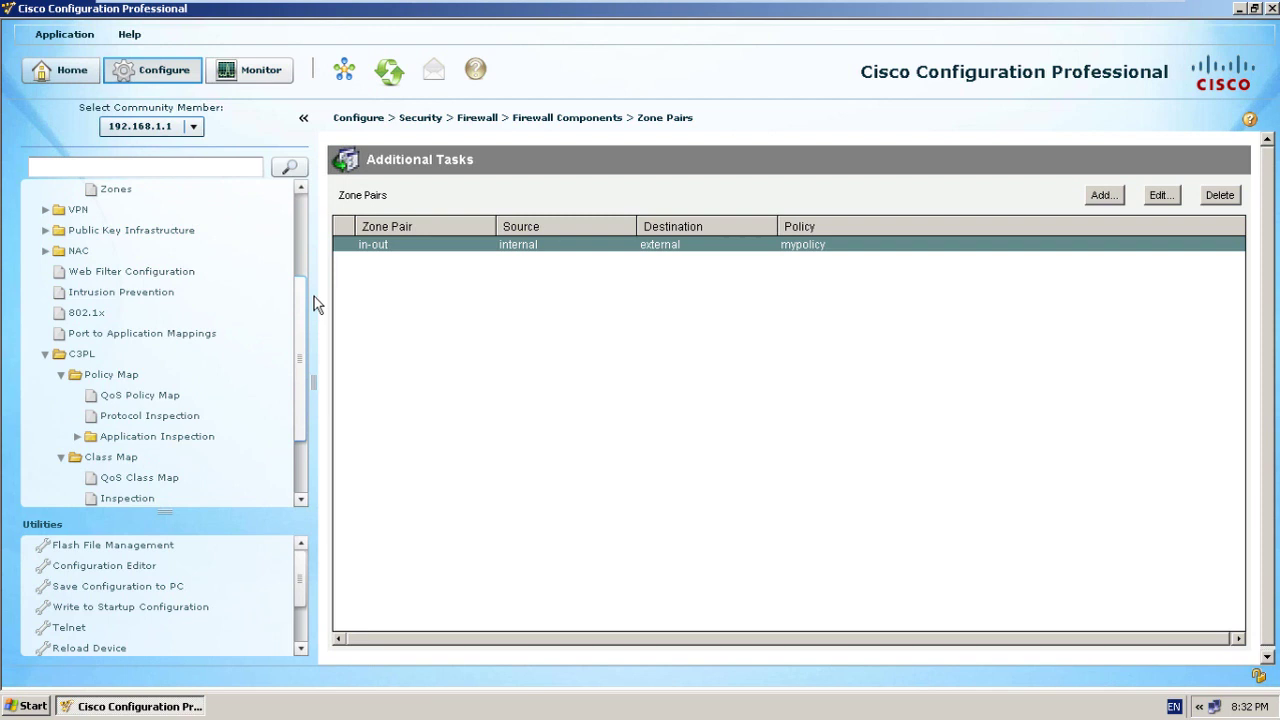
{"action": "left_click_drag", "start_coordinate": [313, 304], "coordinate": [314, 346]}
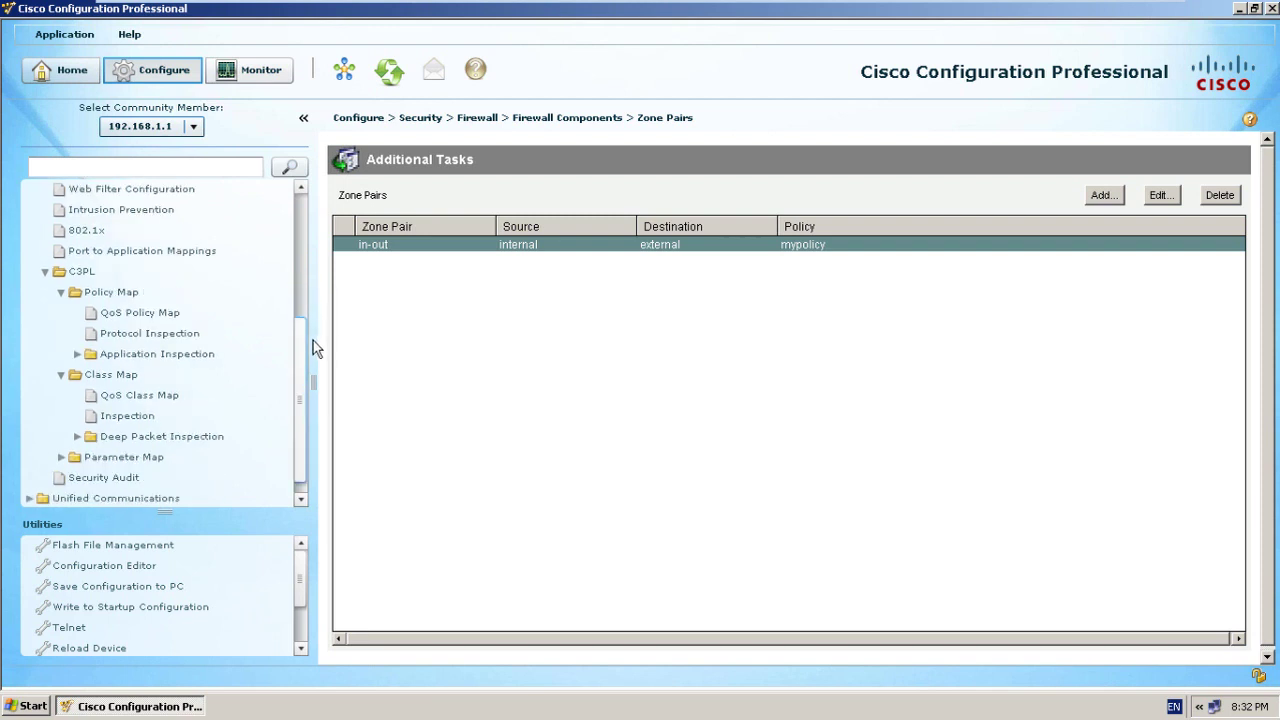
{"action": "left_click", "coordinate": [136, 417]}
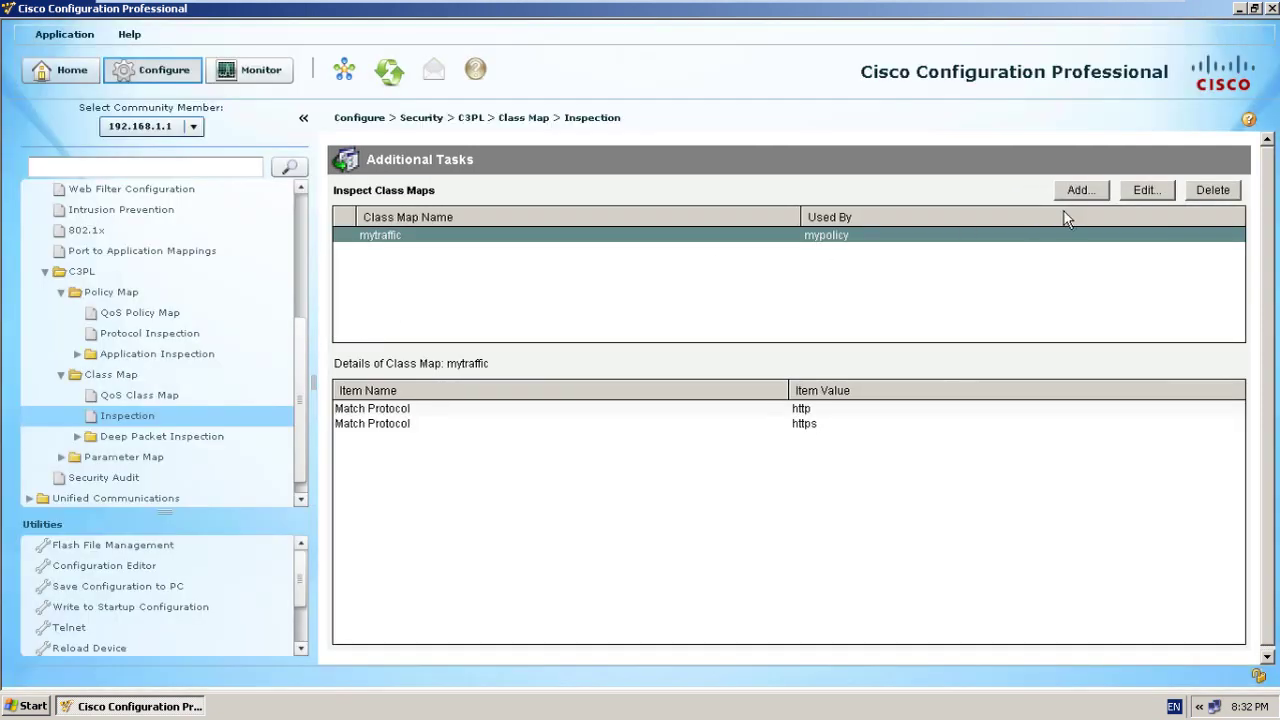
{"action": "left_click", "coordinate": [1074, 203]}
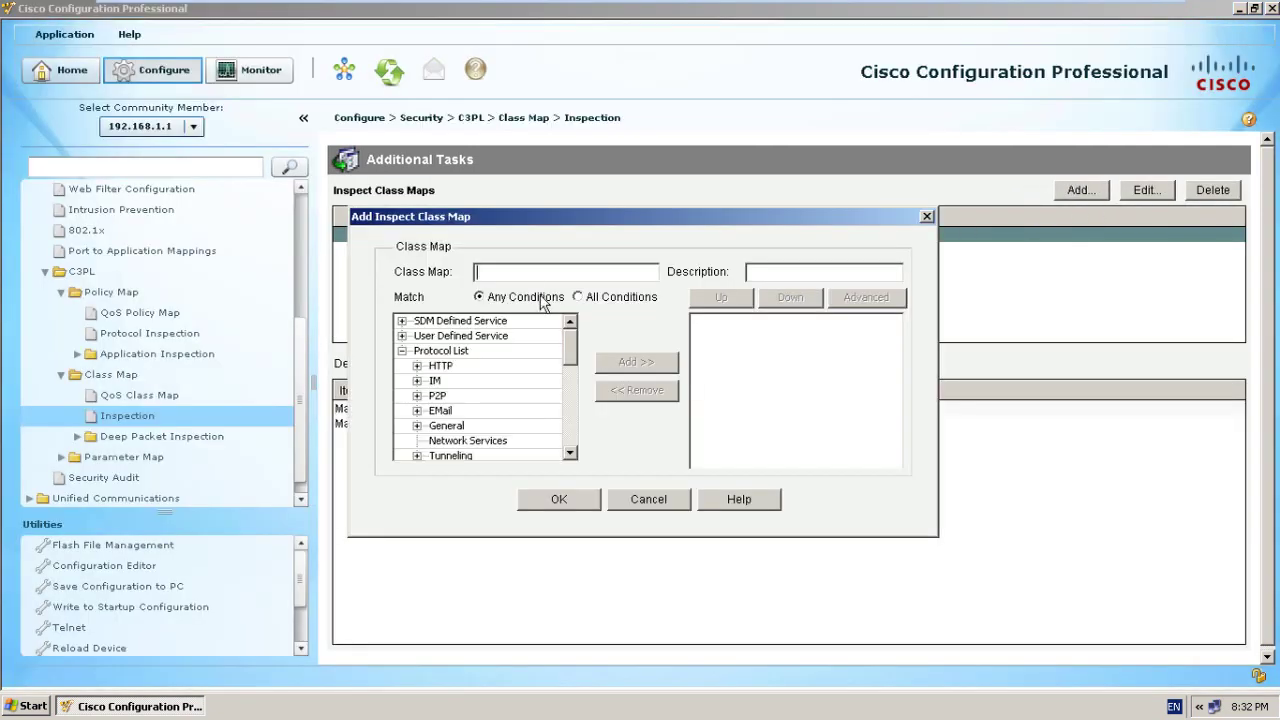
{"action": "type", "text": "tel"}
{"action": "key", "text": "BackSpace"}
{"action": "key", "text": "BackSpace"}
{"action": "type", "text": "vtelen"}
{"action": "key", "text": "BackSpace"}
{"action": "type", "text": "net-traffic"}
Add the telnet and ssh protocols from the Remote Access group to the telnet-traffic class map
{"action": "left_click_drag", "start_coordinate": [584, 360], "coordinate": [586, 405]}
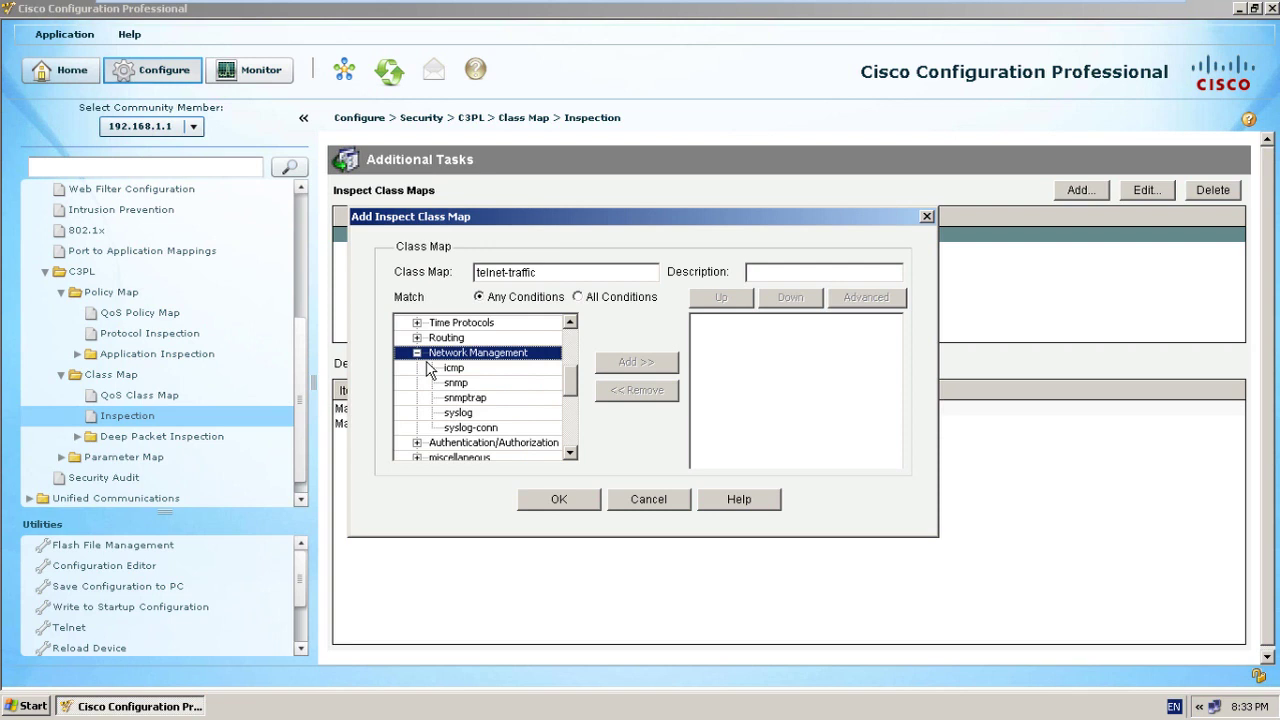
{"action": "left_click", "coordinate": [417, 353]}
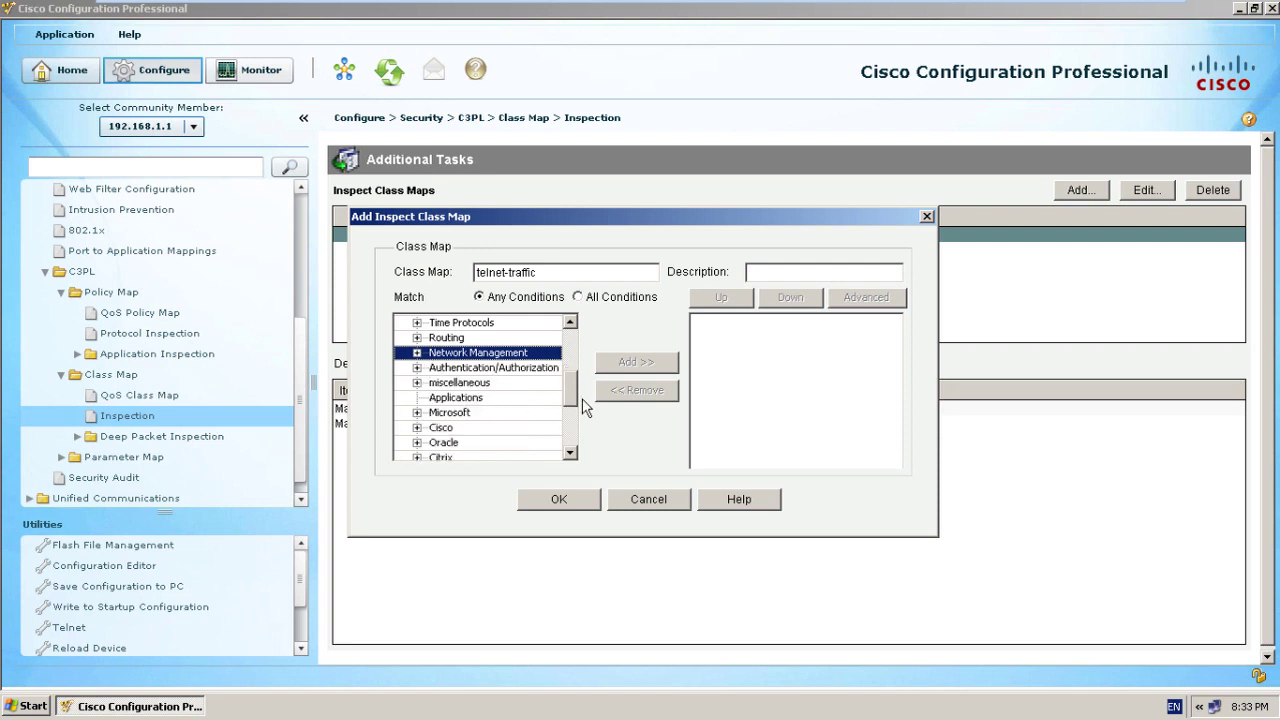
{"action": "left_click_drag", "start_coordinate": [581, 401], "coordinate": [584, 443]}
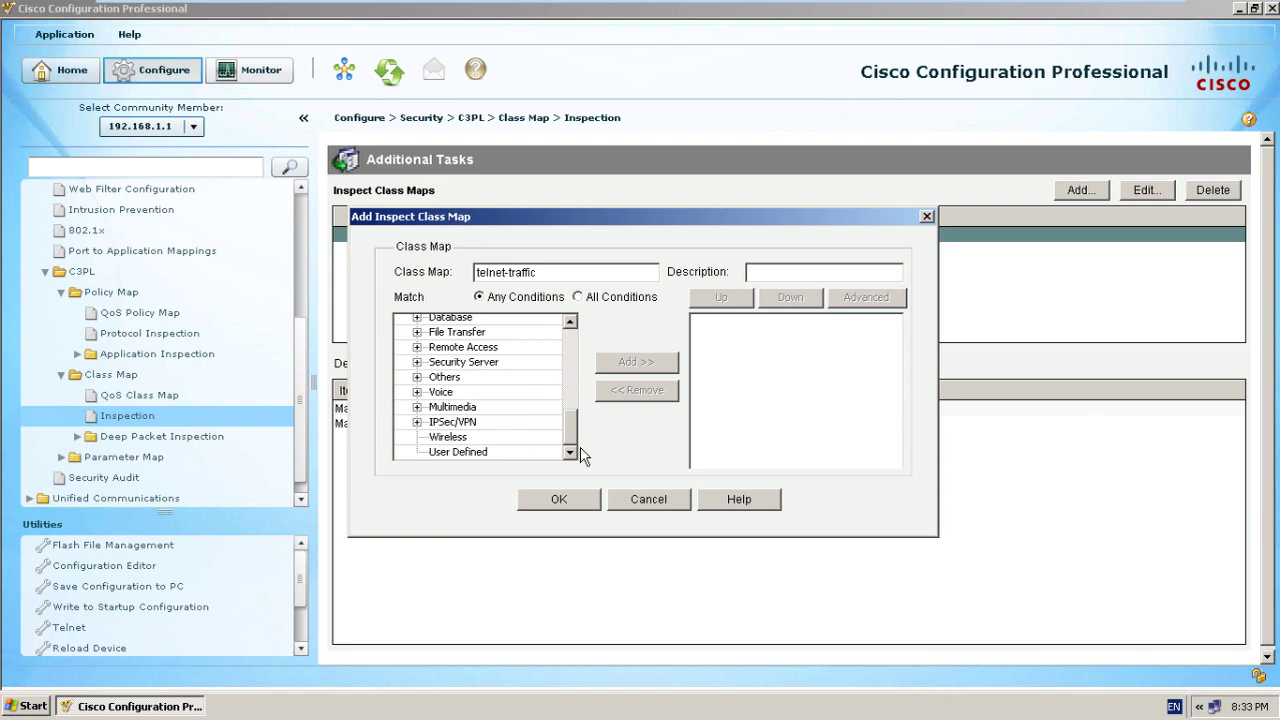
{"action": "left_click_drag", "start_coordinate": [581, 447], "coordinate": [581, 443]}
{"action": "double_click", "coordinate": [428, 367]}
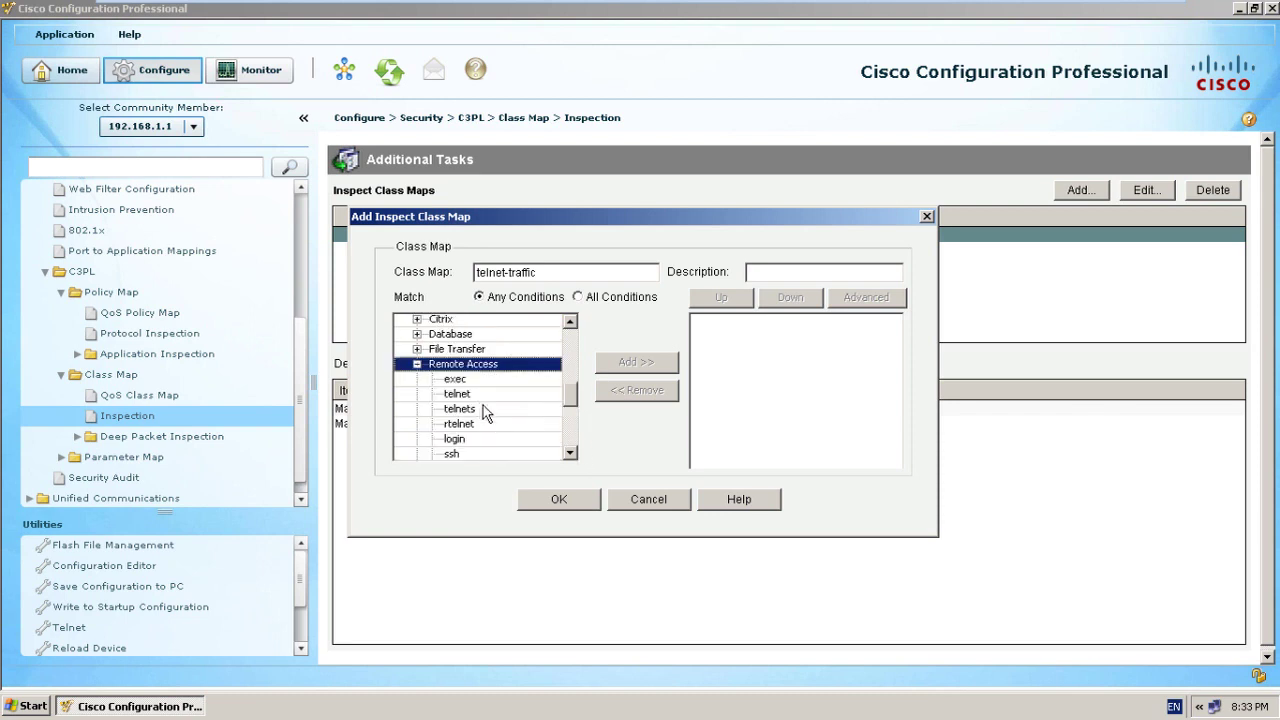
{"action": "left_click", "coordinate": [475, 394]}
{"action": "left_click", "coordinate": [638, 364]}
{"action": "left_click", "coordinate": [470, 440]}
{"action": "left_click", "coordinate": [670, 368]}
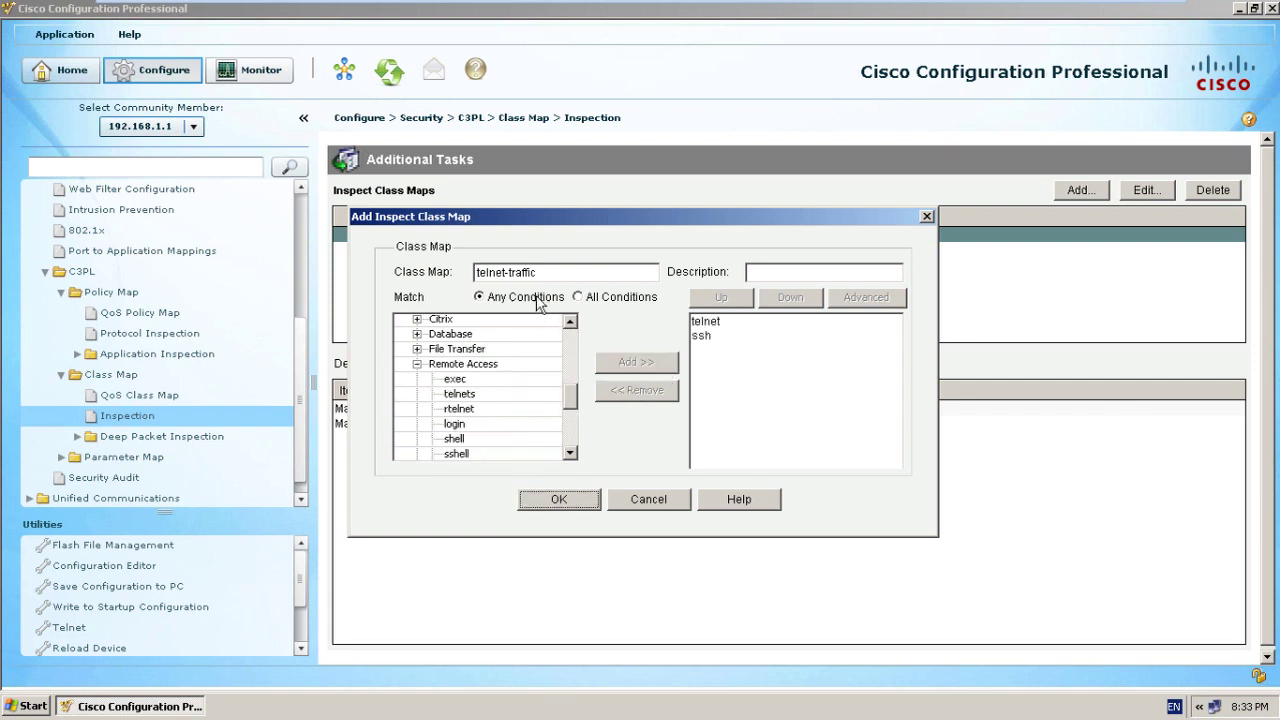
Accept the telnet-traffic class map and deliver its commands to the router
{"action": "left_click", "coordinate": [577, 512]}
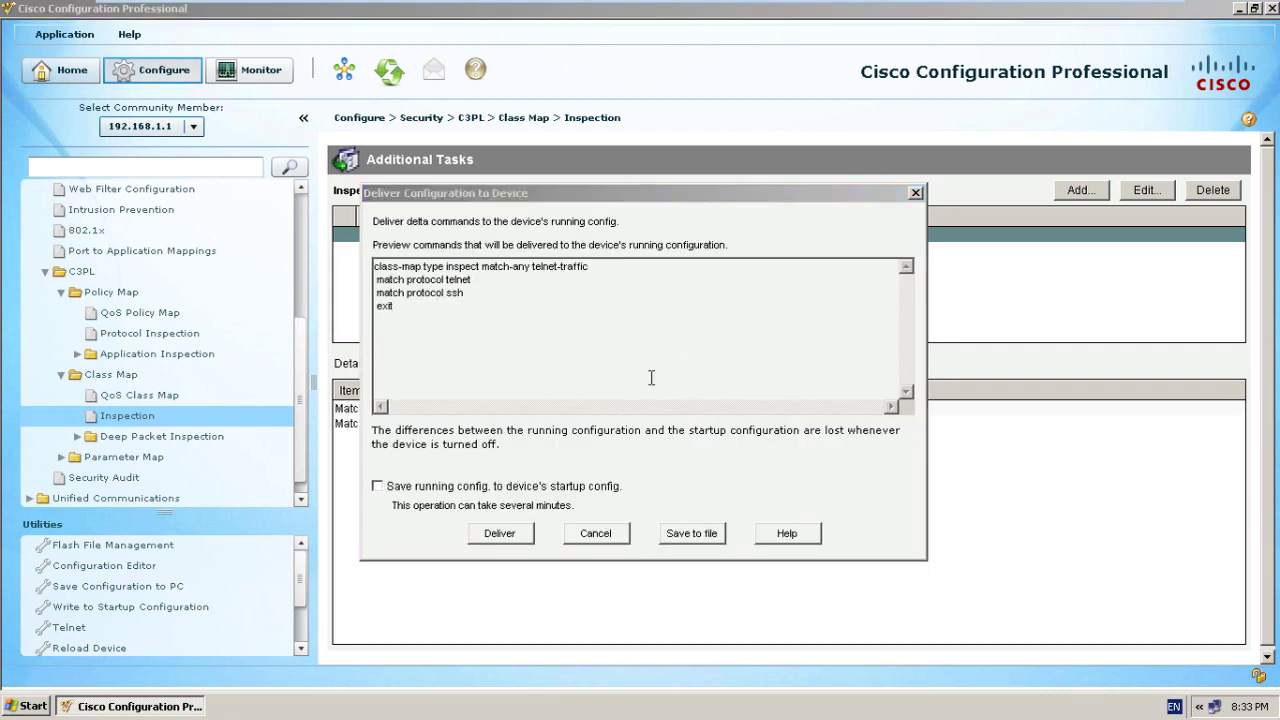
{"action": "left_click", "coordinate": [515, 540]}
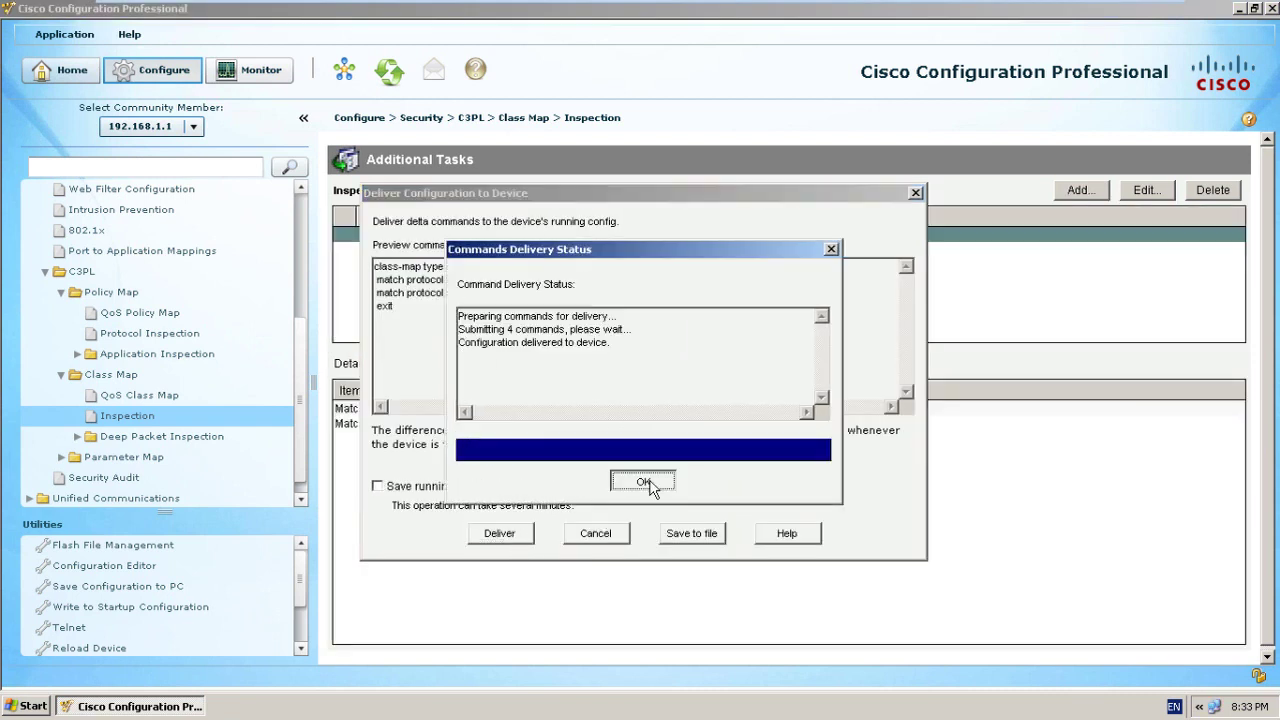
{"action": "left_click", "coordinate": [645, 482]}
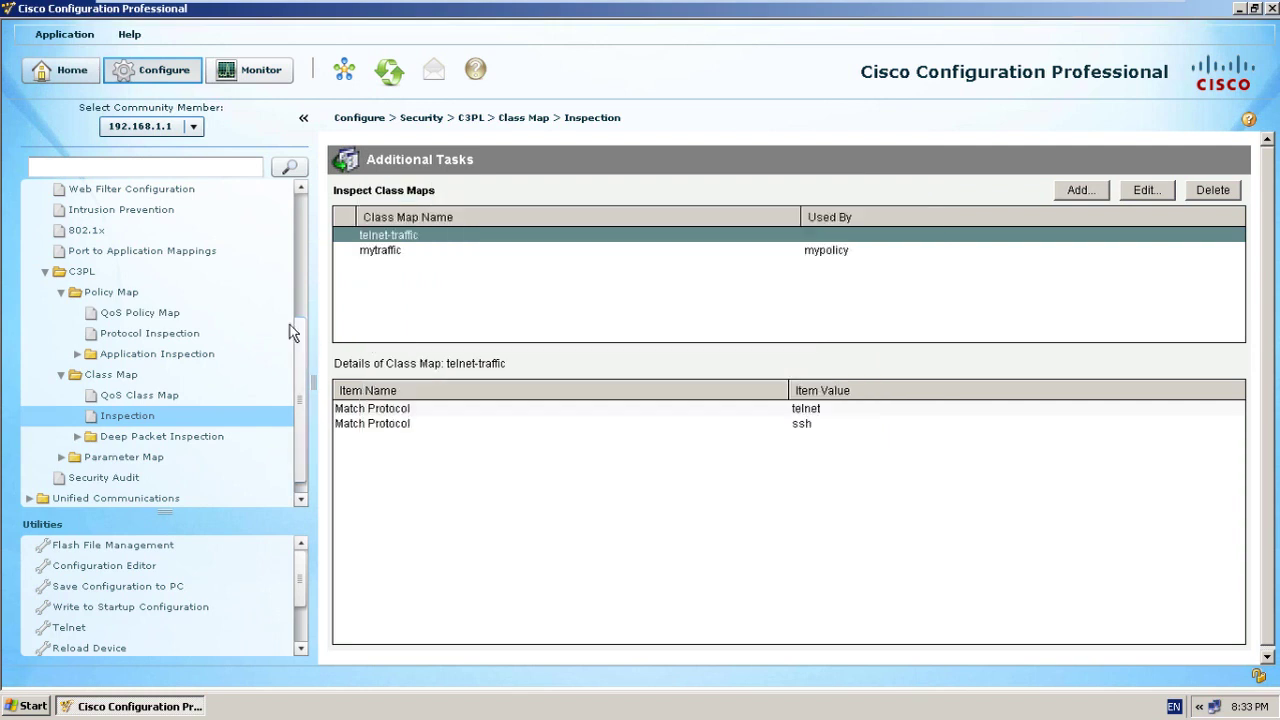
Start a protocol inspection policy map named vty-policy and choose the existing telnet-traffic class map for it
{"action": "left_click", "coordinate": [147, 334]}
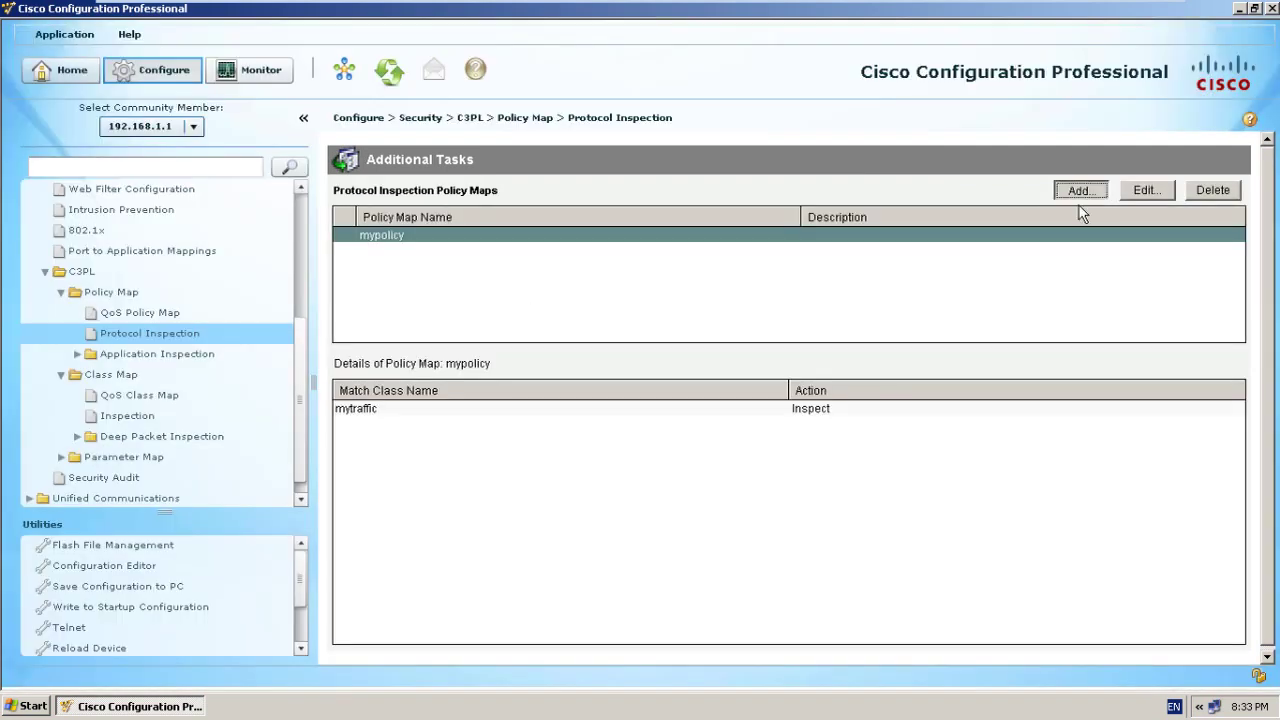
{"action": "left_click", "coordinate": [1080, 192]}
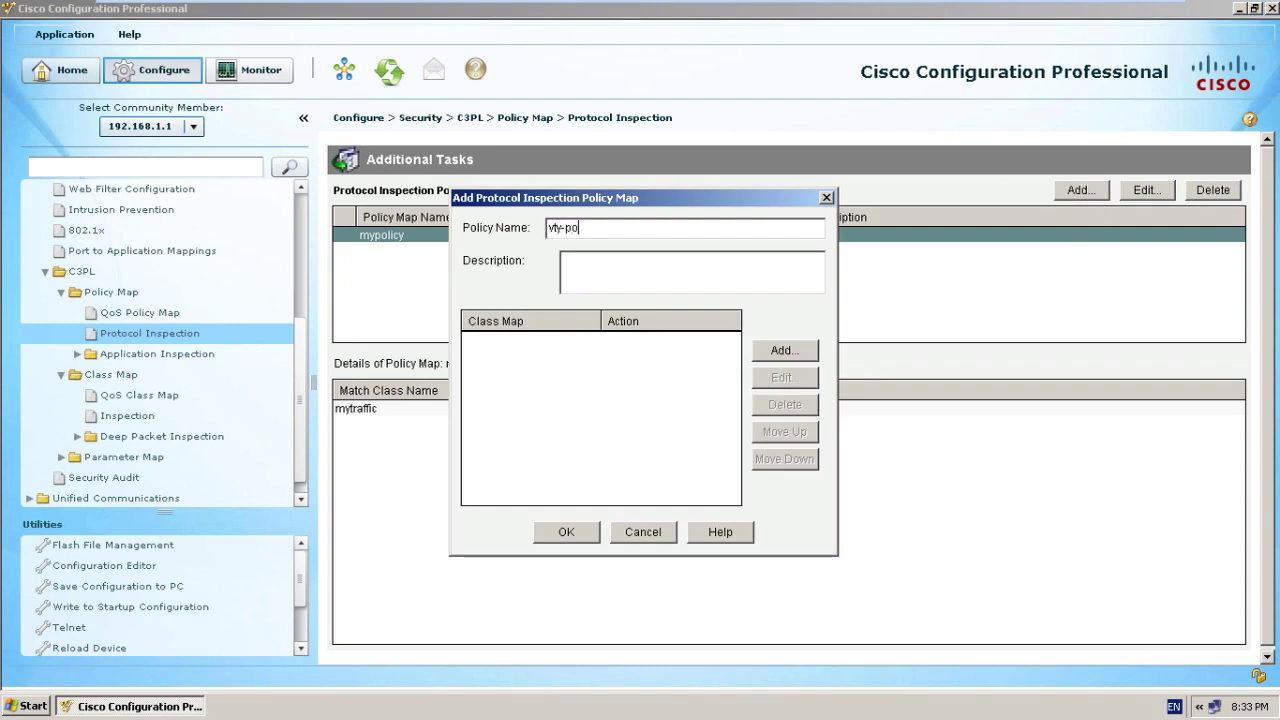
{"action": "left_click", "coordinate": [790, 355]}
{"action": "left_click", "coordinate": [751, 296]}
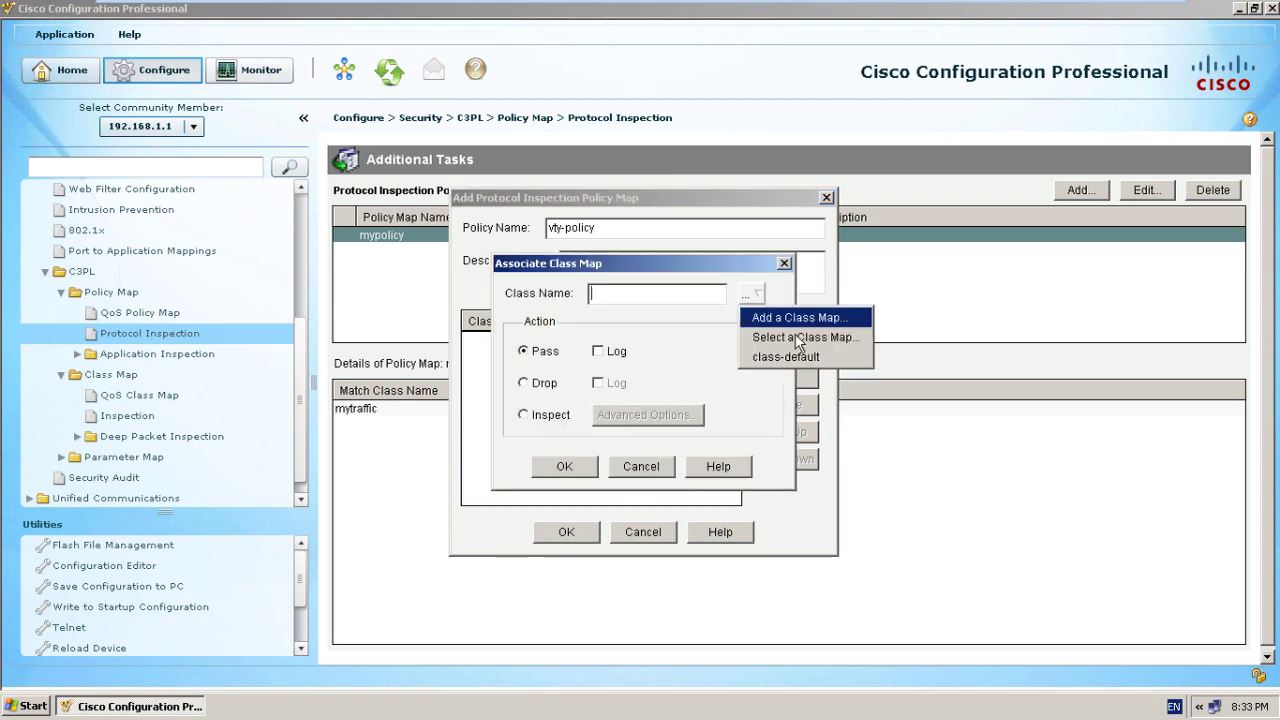
{"action": "left_click", "coordinate": [810, 337]}
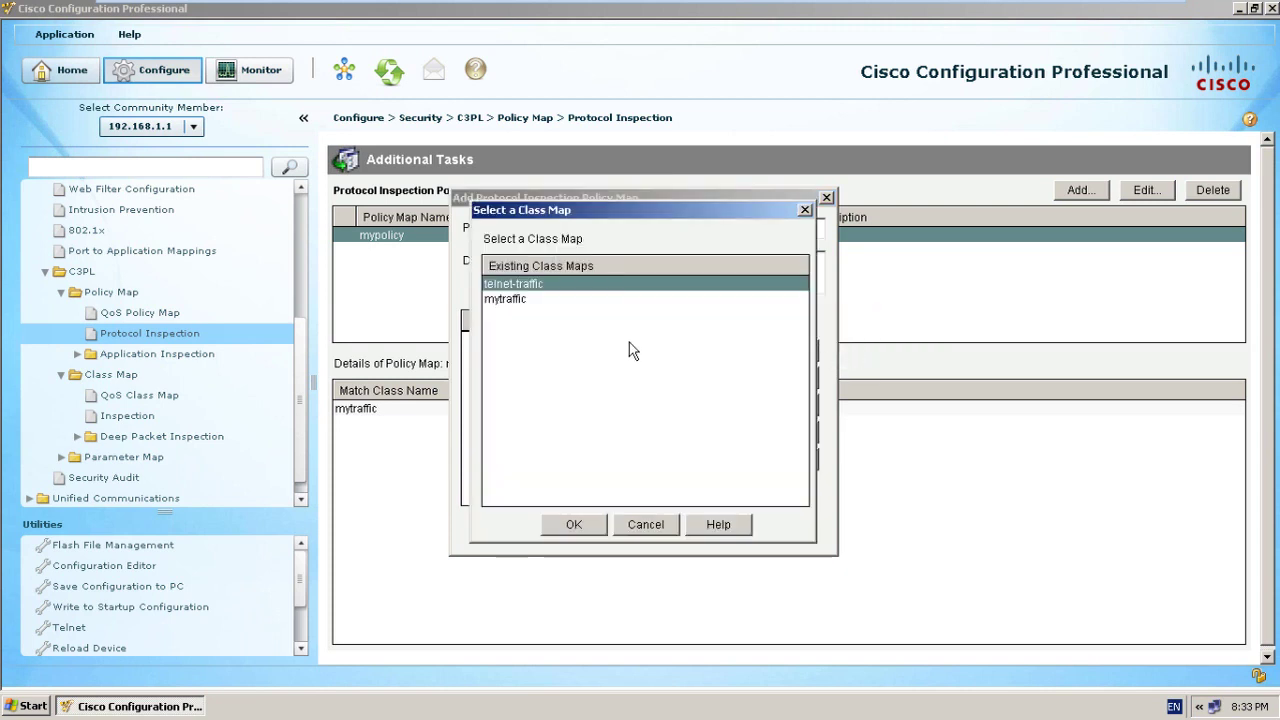
{"action": "left_click", "coordinate": [590, 528]}
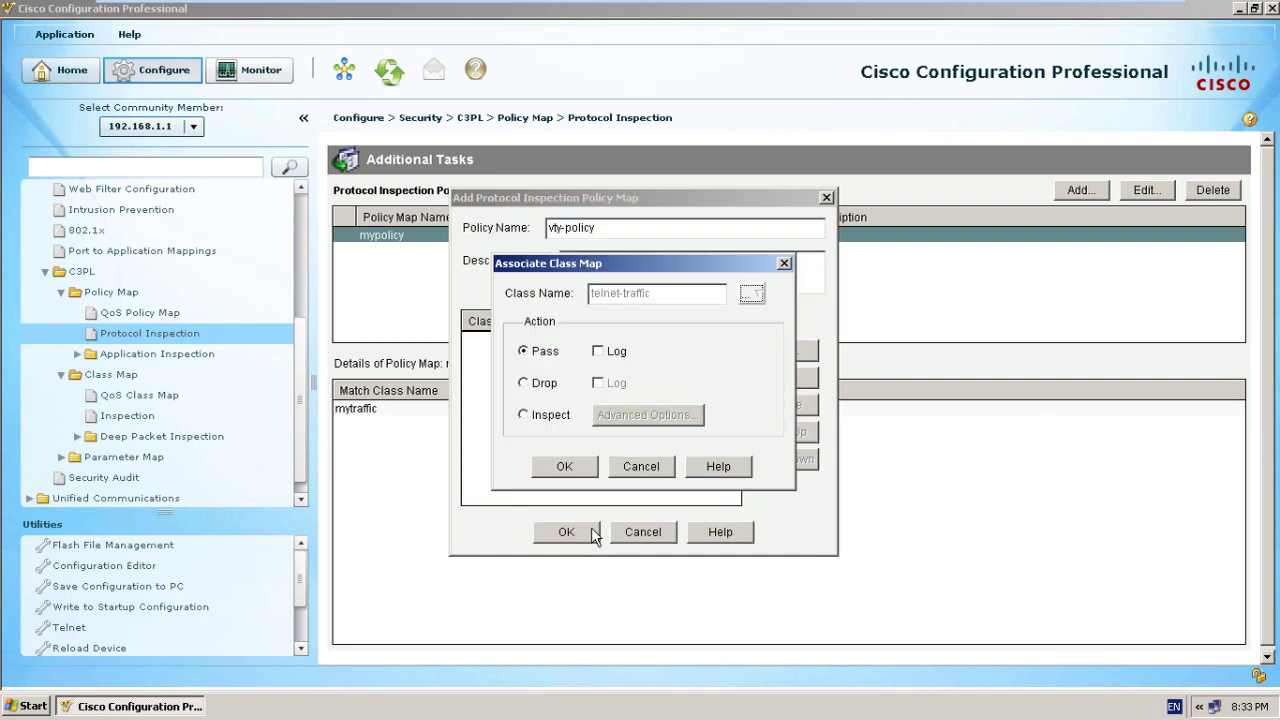
Set the telnet-traffic action to Drop, then accept vty-policy and deliver it to the router
{"action": "left_click", "coordinate": [556, 392]}
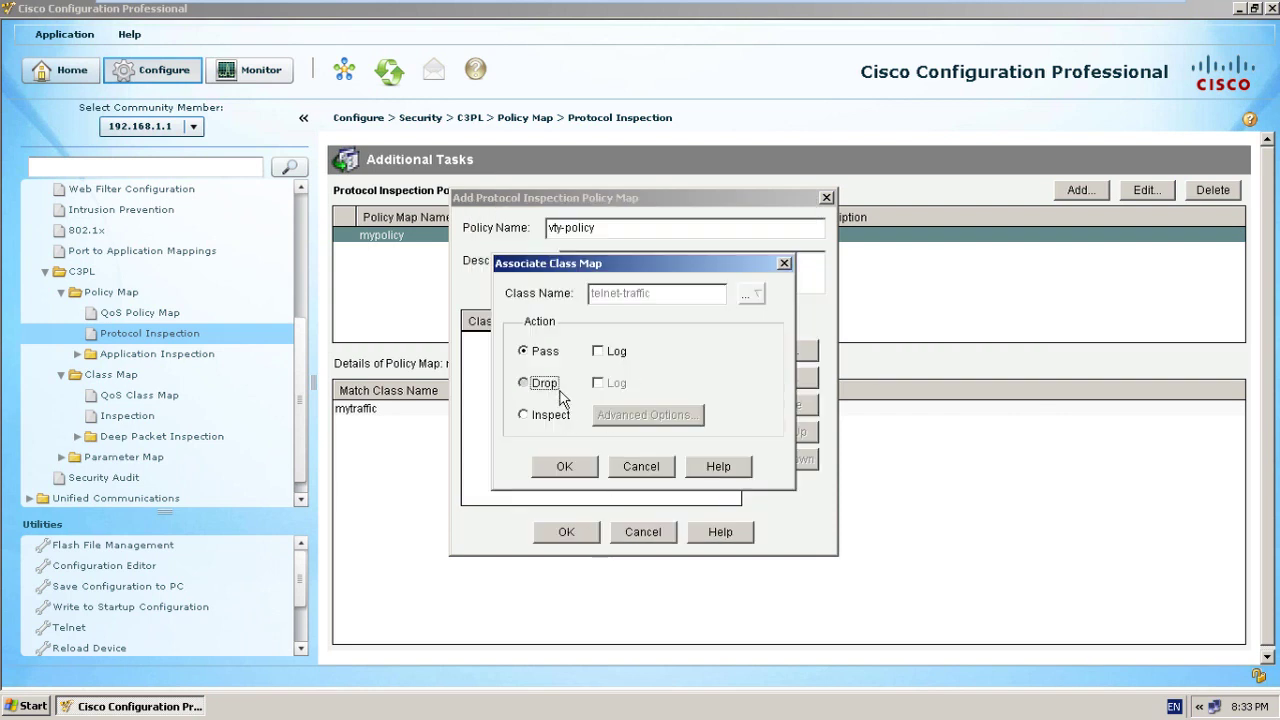
{"action": "left_click", "coordinate": [589, 472]}
{"action": "left_click", "coordinate": [588, 534]}
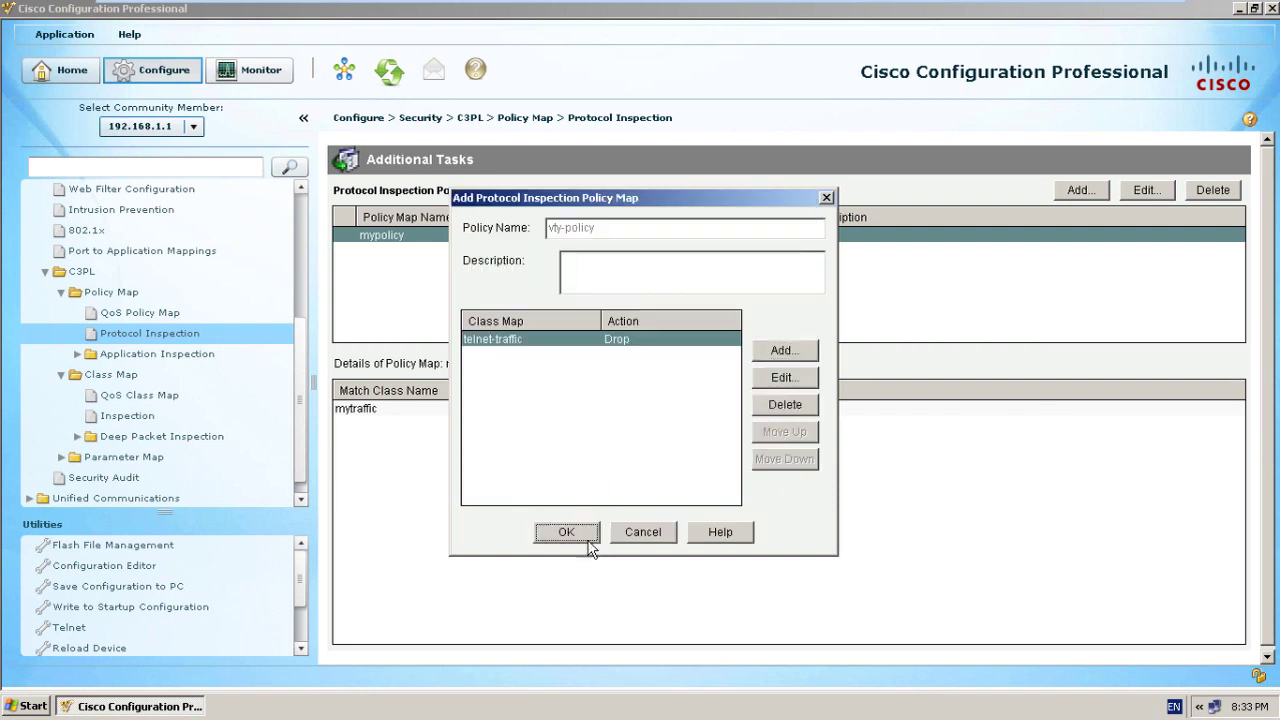
{"action": "left_click", "coordinate": [531, 541]}
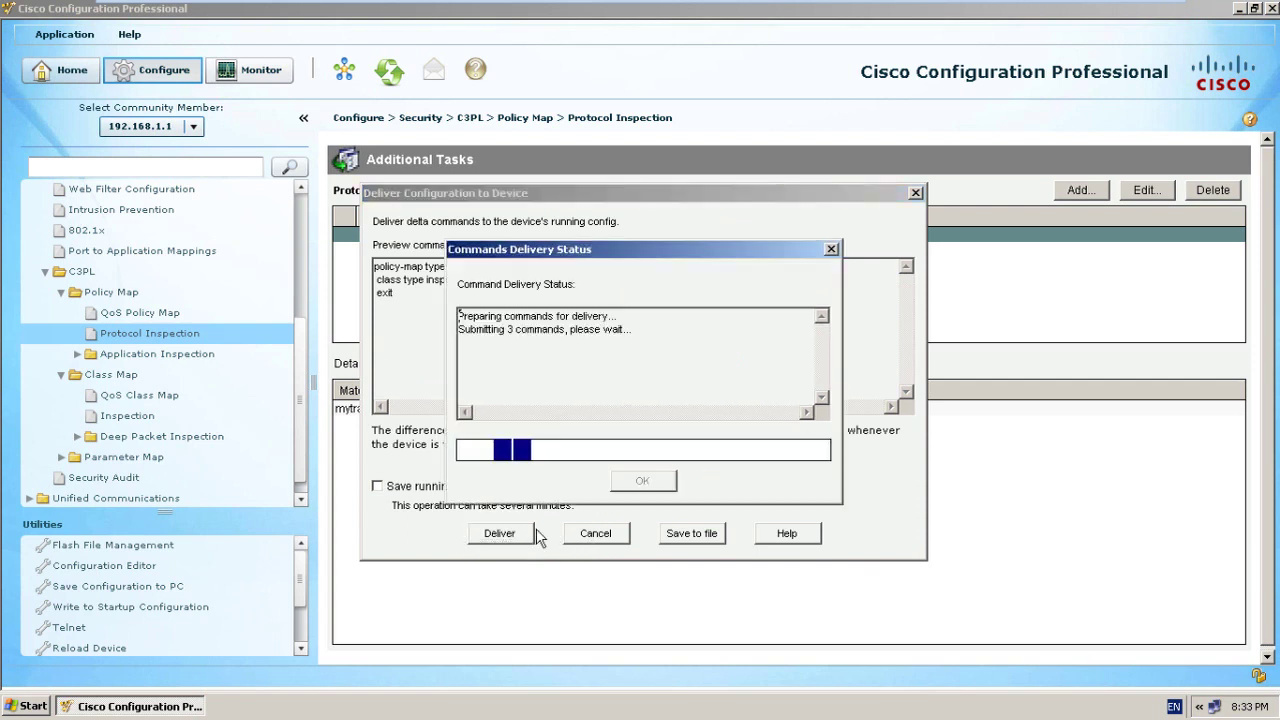
{"action": "left_click", "coordinate": [648, 480]}
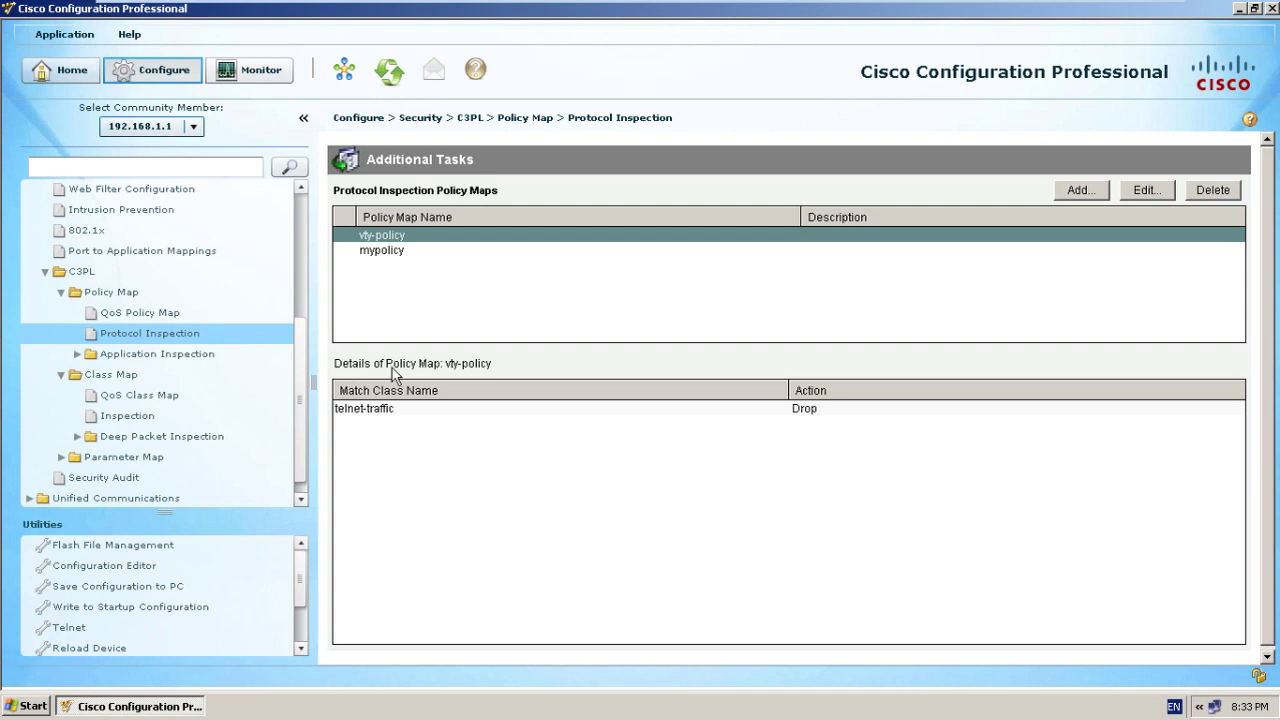
Return to the Zone Pairs under Firewall Components and start a zone pair named out-self
{"action": "scroll", "coordinate": [268, 333], "scroll_direction": "up", "scroll_amount": 2}
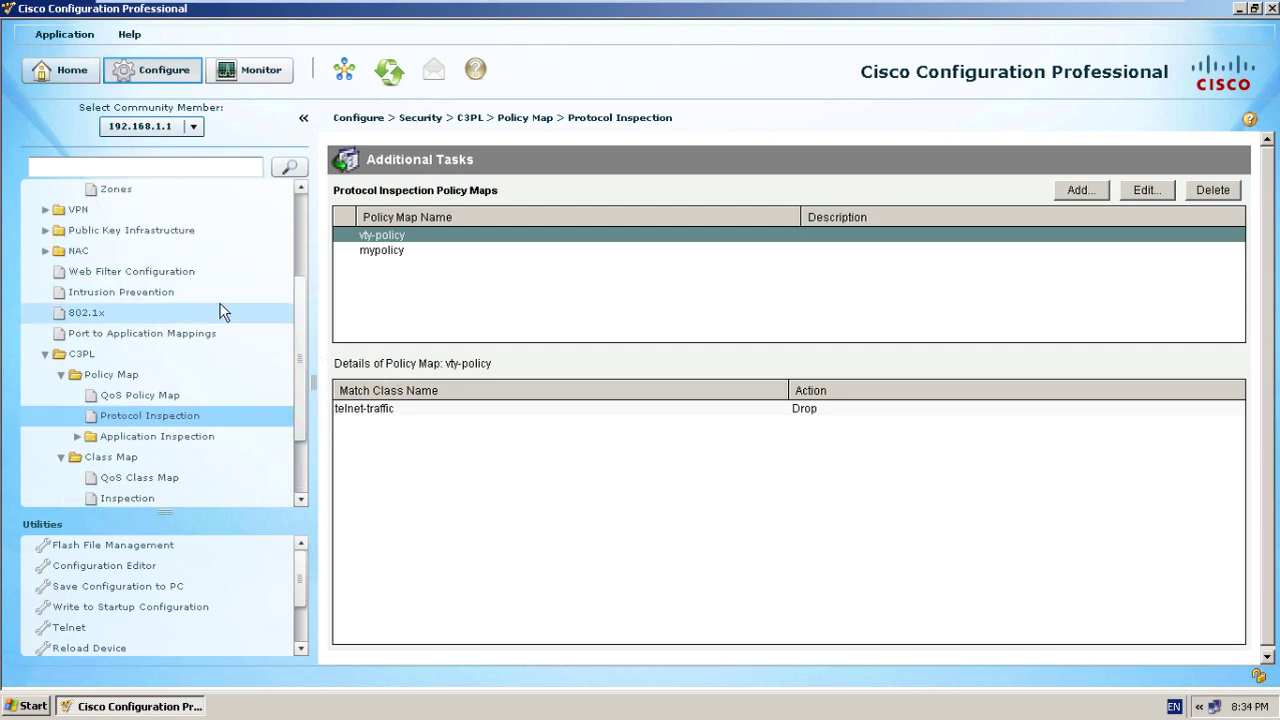
{"action": "left_click_drag", "start_coordinate": [318, 380], "coordinate": [318, 318]}
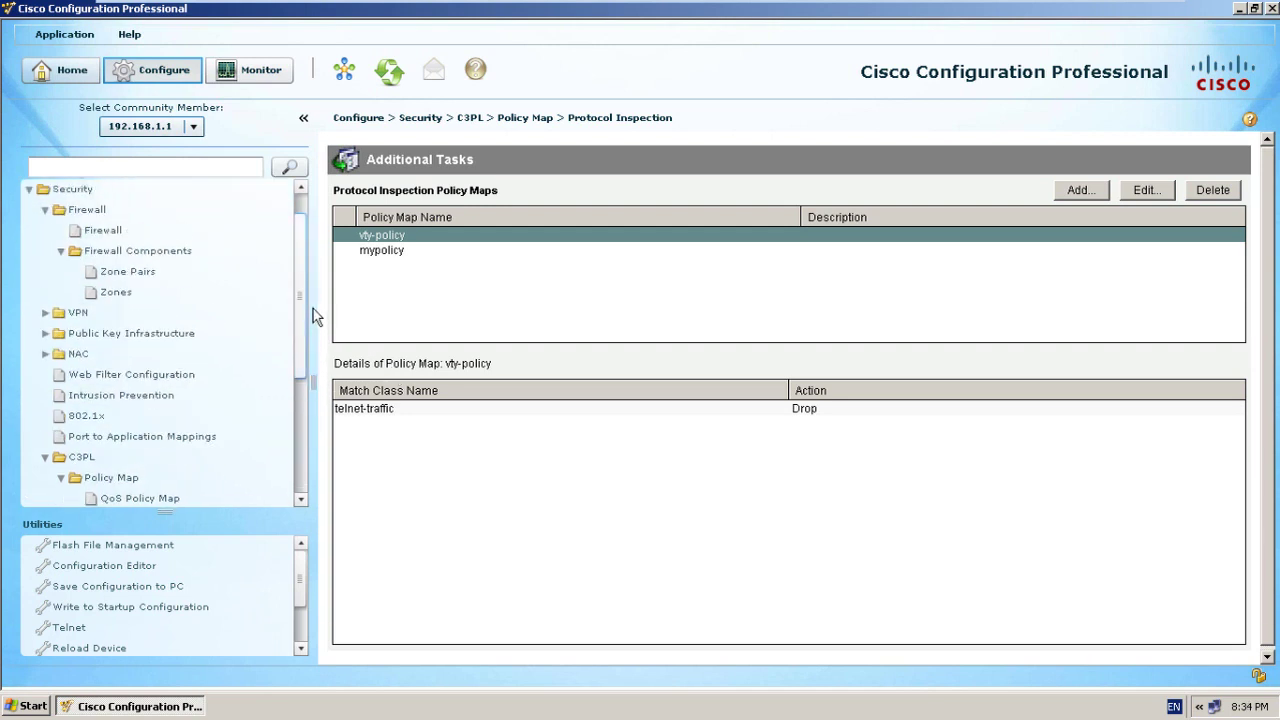
{"action": "left_click", "coordinate": [145, 274]}
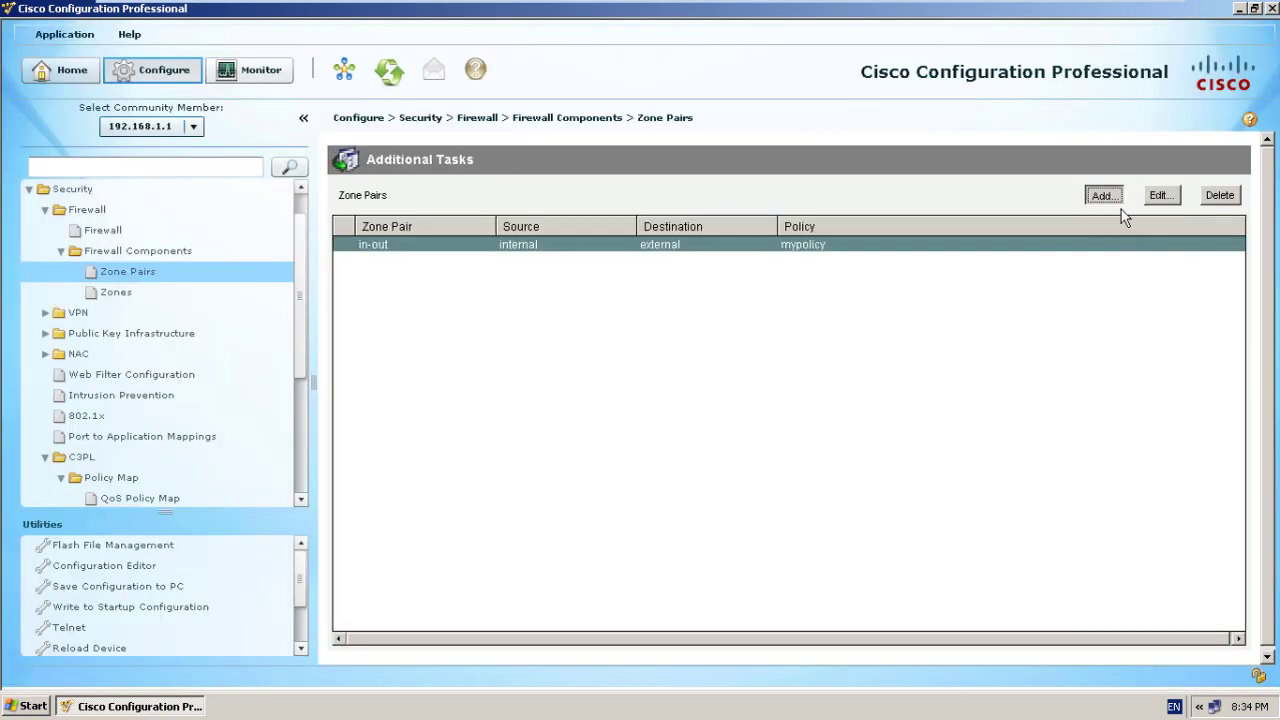
{"action": "left_click", "coordinate": [1115, 200]}
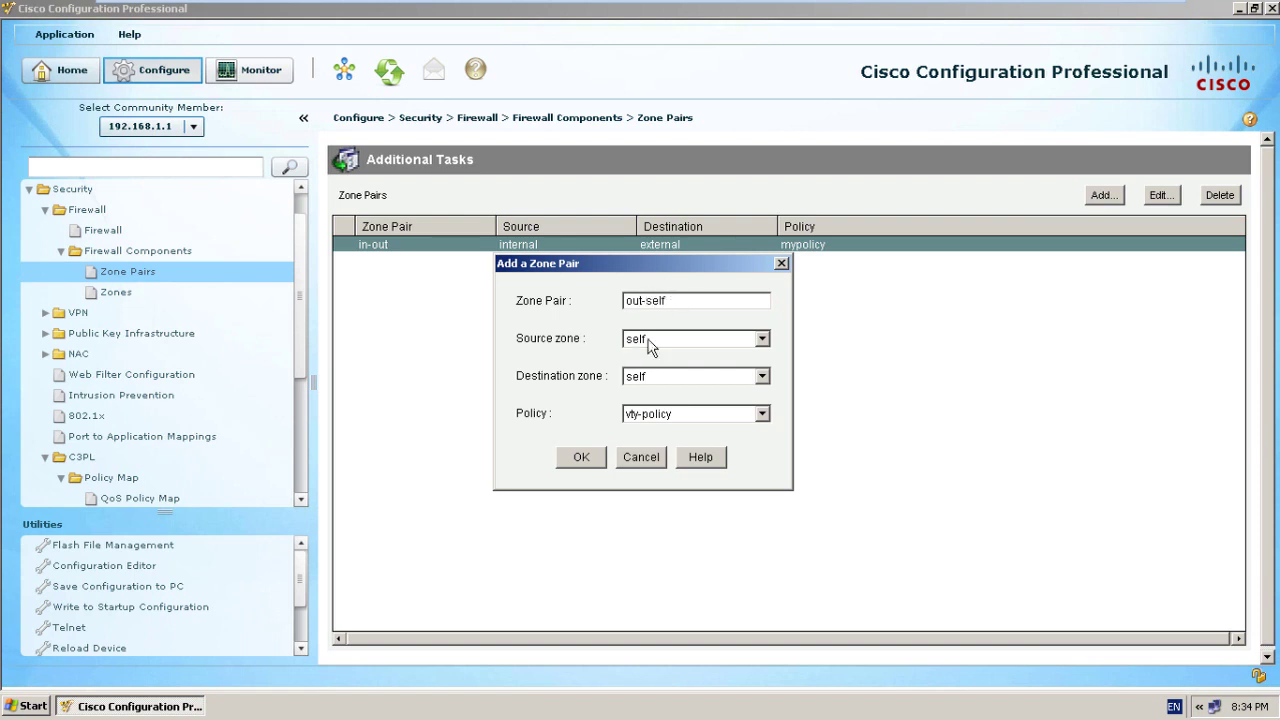
Set the out-self pair's source zone to external, keeping self as destination zone and vty-policy as policy
{"action": "left_click", "coordinate": [756, 339]}
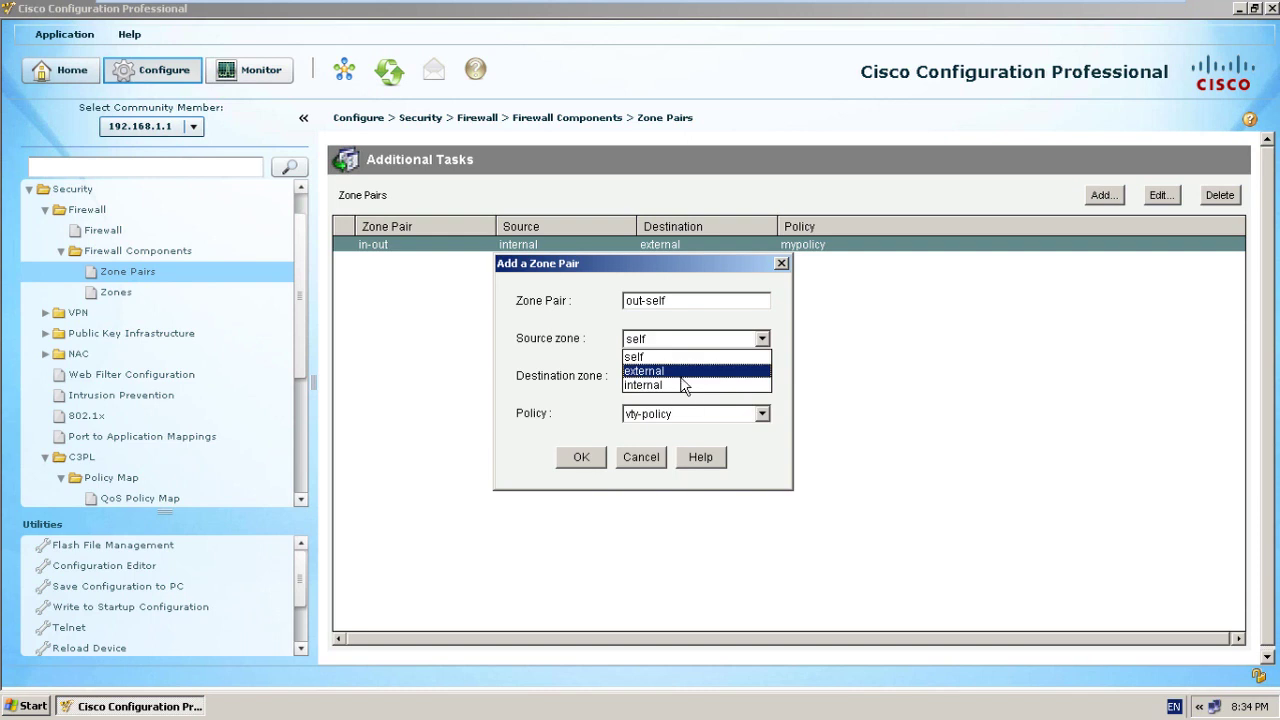
{"action": "left_click", "coordinate": [680, 367]}
{"action": "left_click", "coordinate": [700, 376]}
{"action": "left_click", "coordinate": [682, 398]}
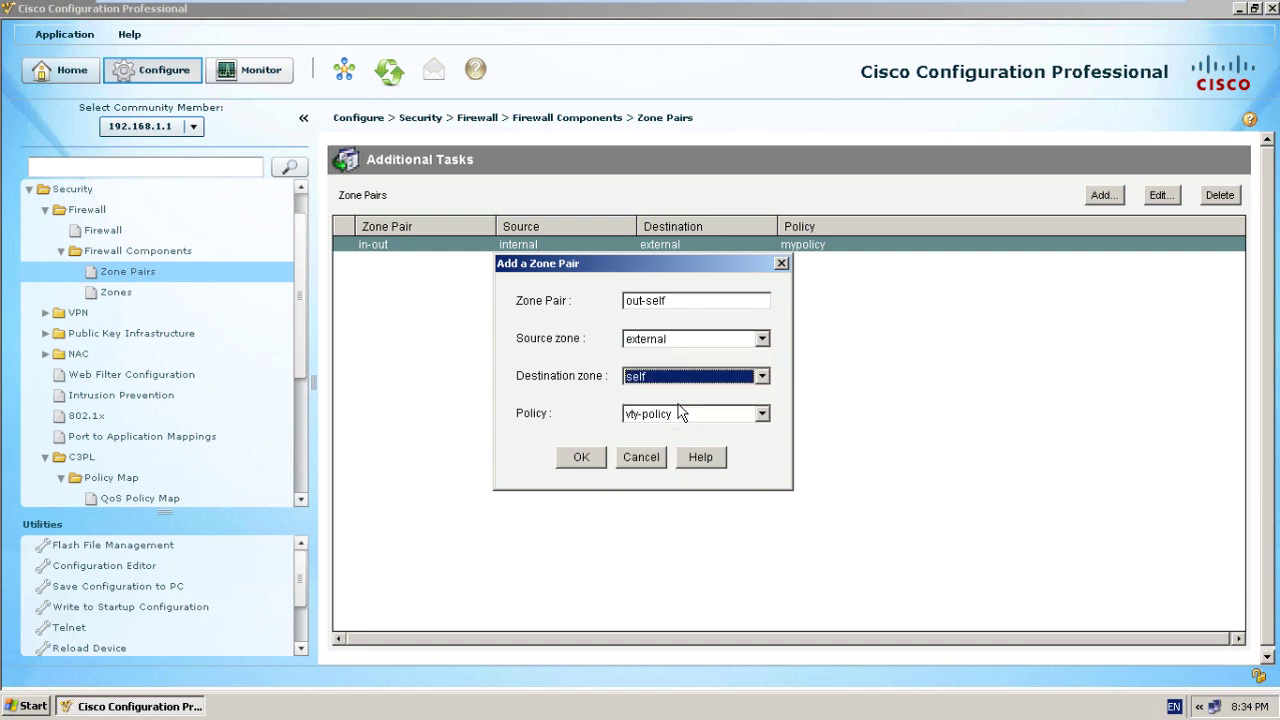
{"action": "left_click", "coordinate": [686, 420]}
{"action": "left_click", "coordinate": [542, 448]}
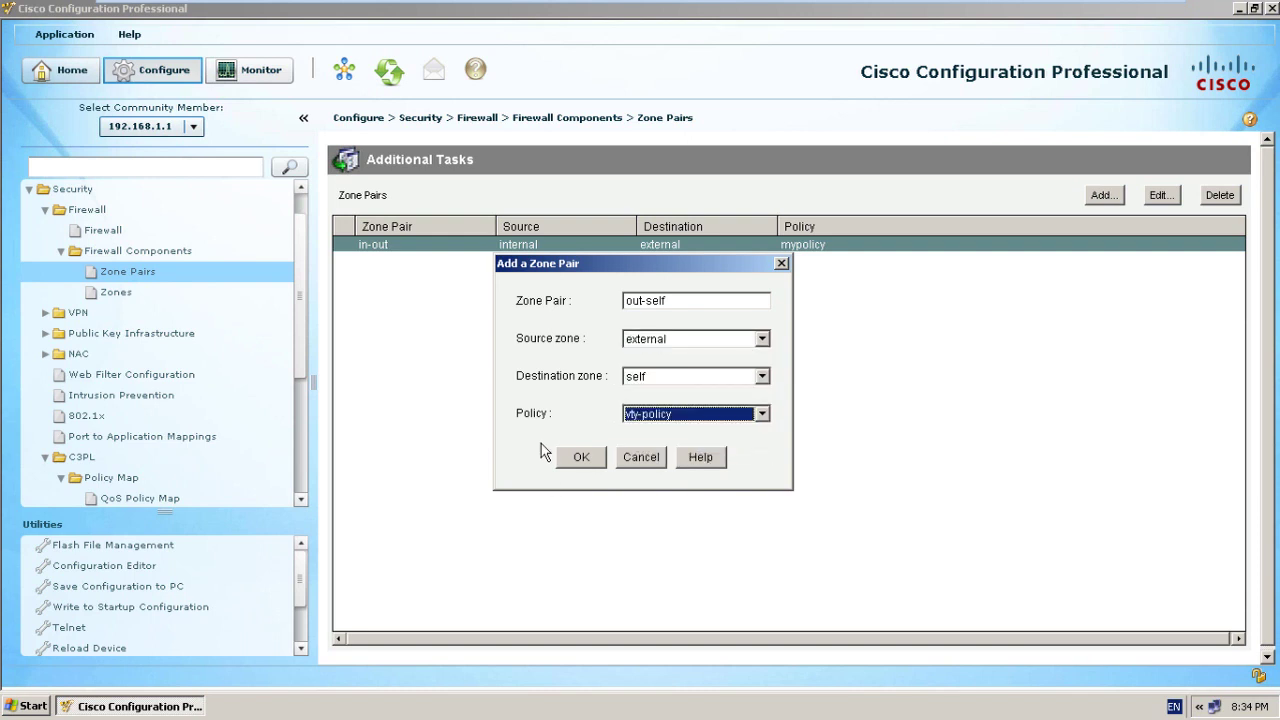
Accept the out-self zone pair and deliver its commands to the router
{"action": "left_click", "coordinate": [592, 460]}
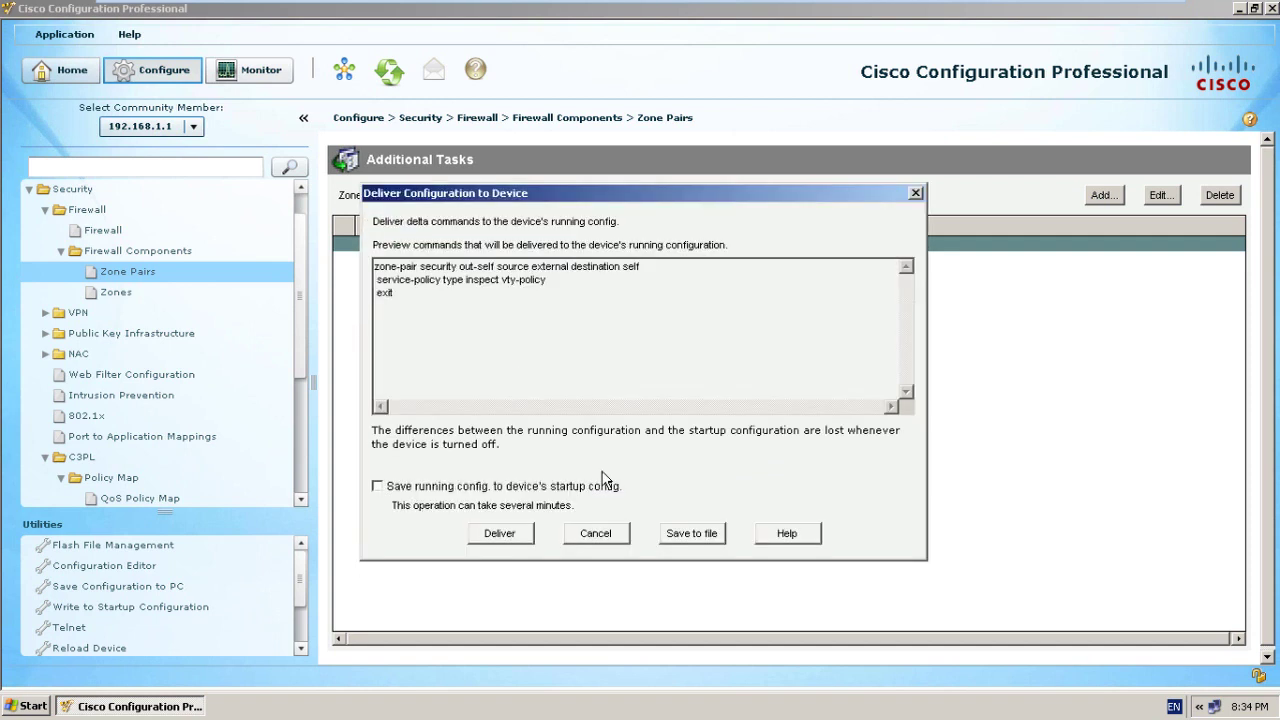
{"action": "left_click", "coordinate": [510, 536]}
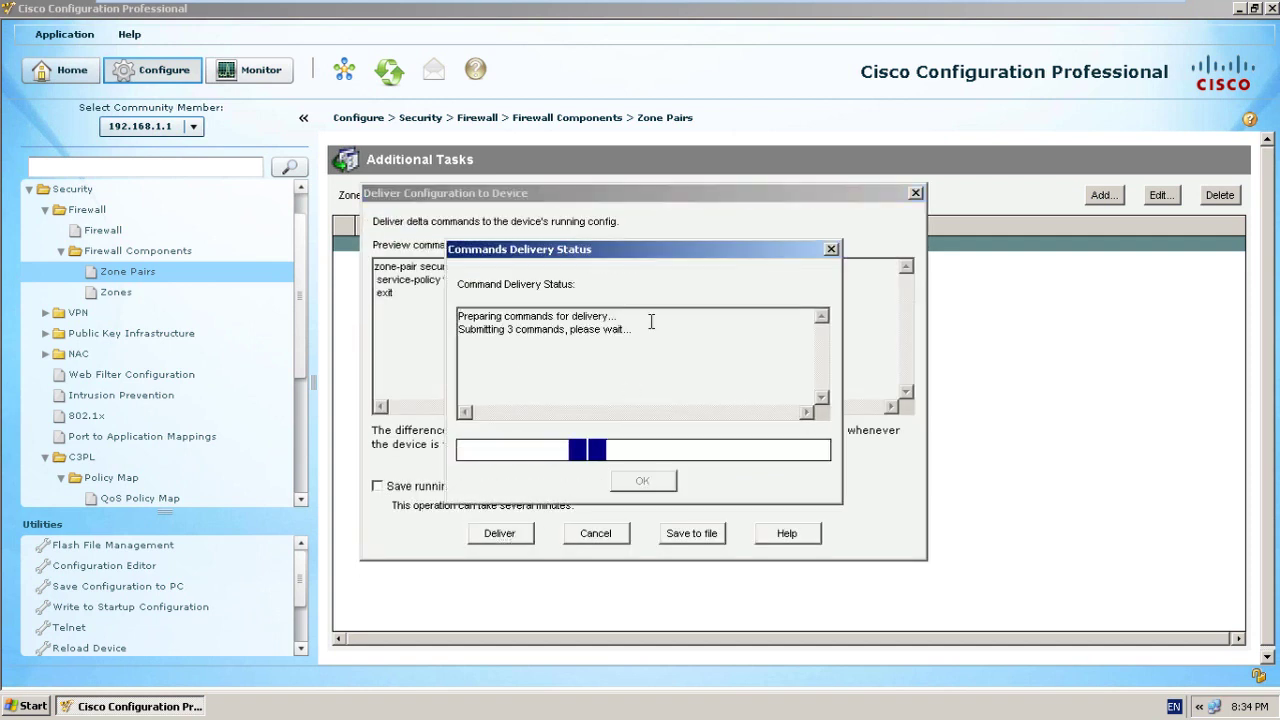
{"action": "left_click", "coordinate": [645, 482]}
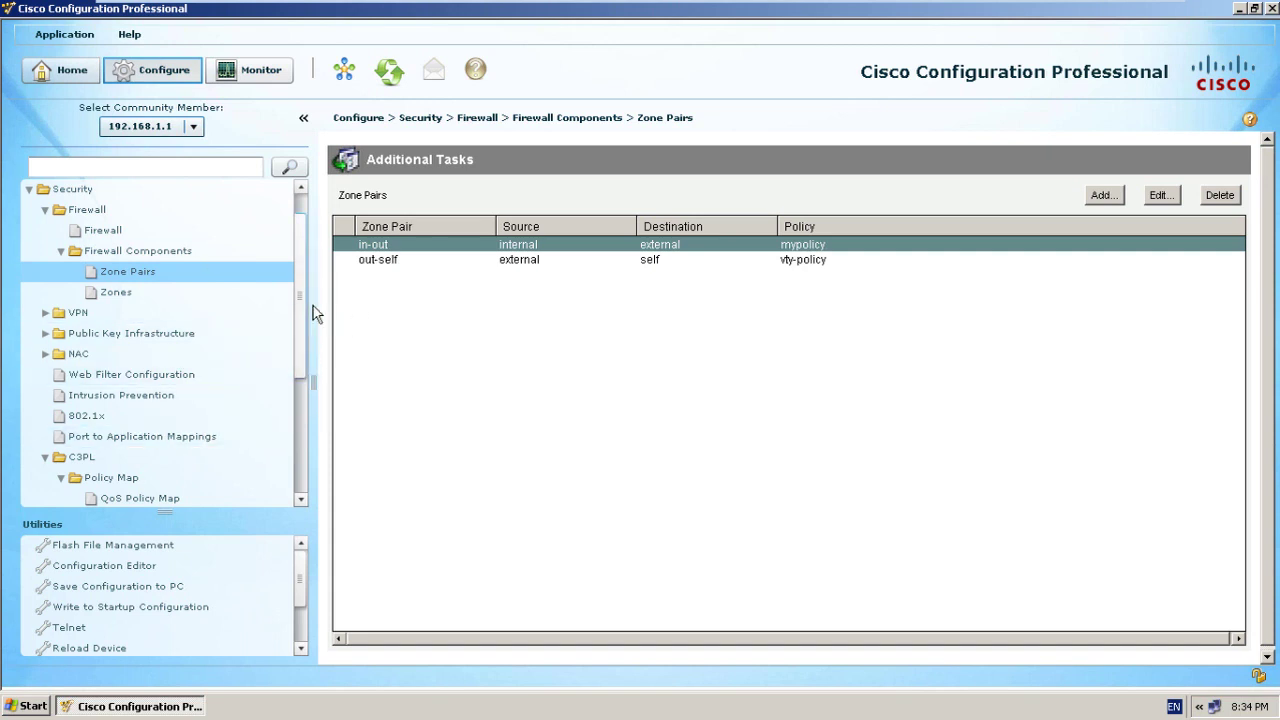
Switch to the CCNA Security Labs presentation in PowerPoint and look at the Zone based firewall and ASA firewall entries in the lab list
{"action": "left_click", "coordinate": [1150, 14]}
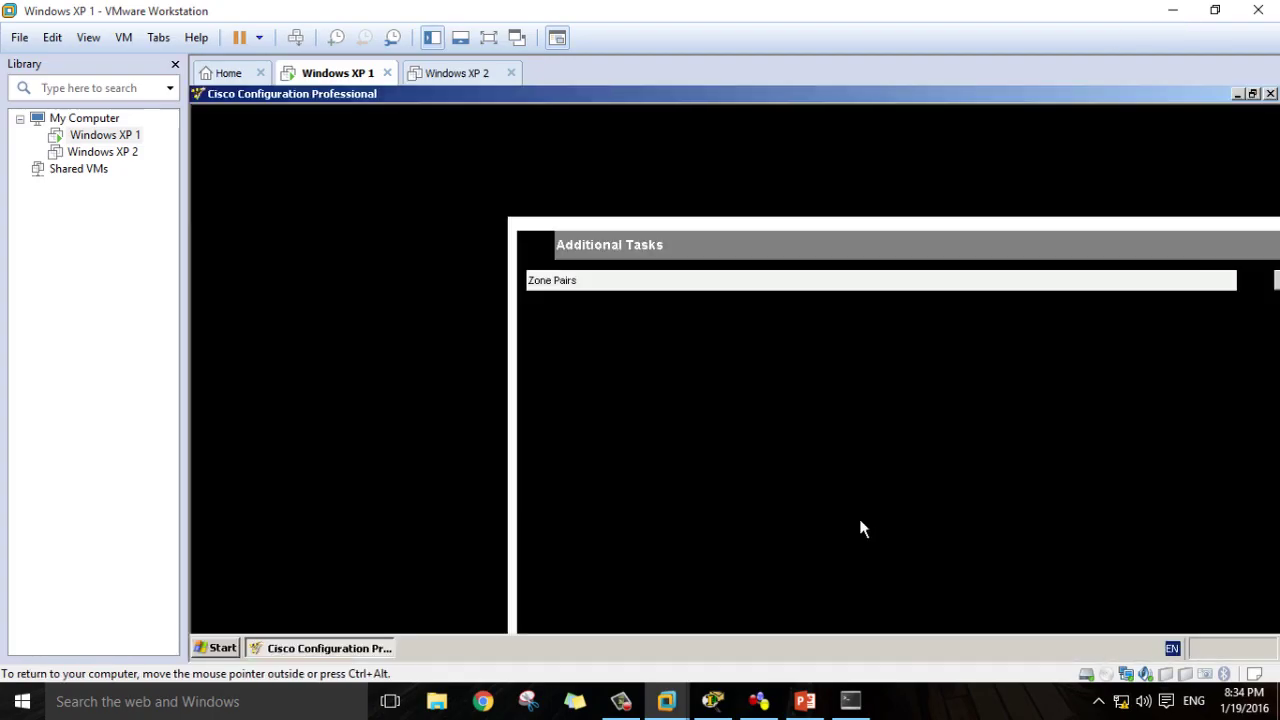
{"action": "left_click", "coordinate": [806, 703]}
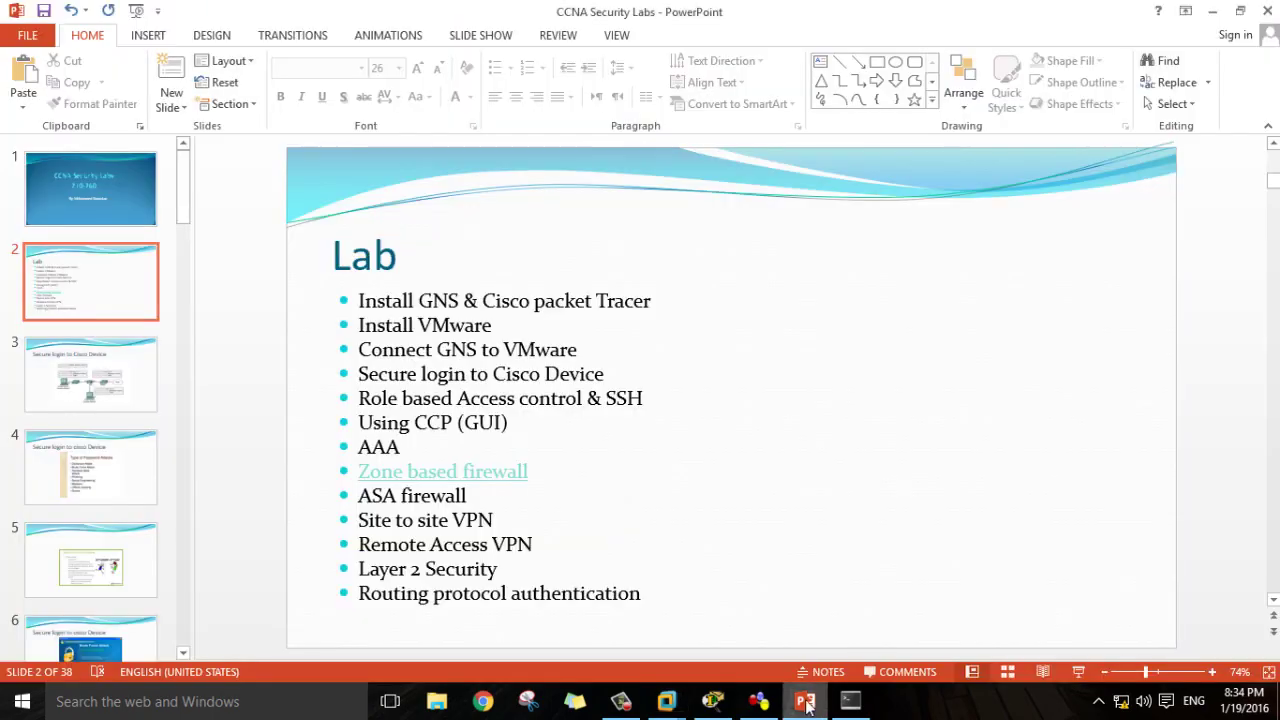
{"action": "left_click", "coordinate": [470, 480]}
{"action": "left_click", "coordinate": [563, 519]}
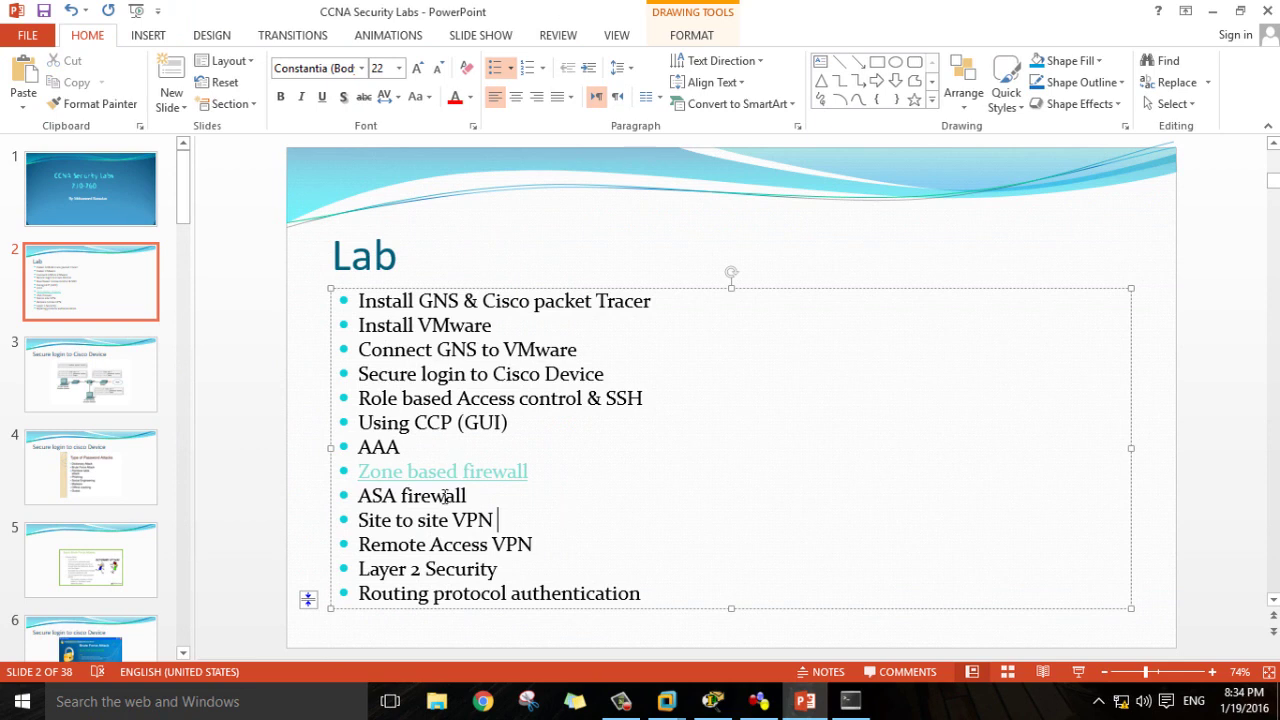
{"action": "left_click_drag", "start_coordinate": [360, 497], "coordinate": [462, 474]}
{"action": "left_click", "coordinate": [397, 503]}
{"action": "left_click", "coordinate": [398, 503]}
{"action": "double_click", "coordinate": [397, 505]}
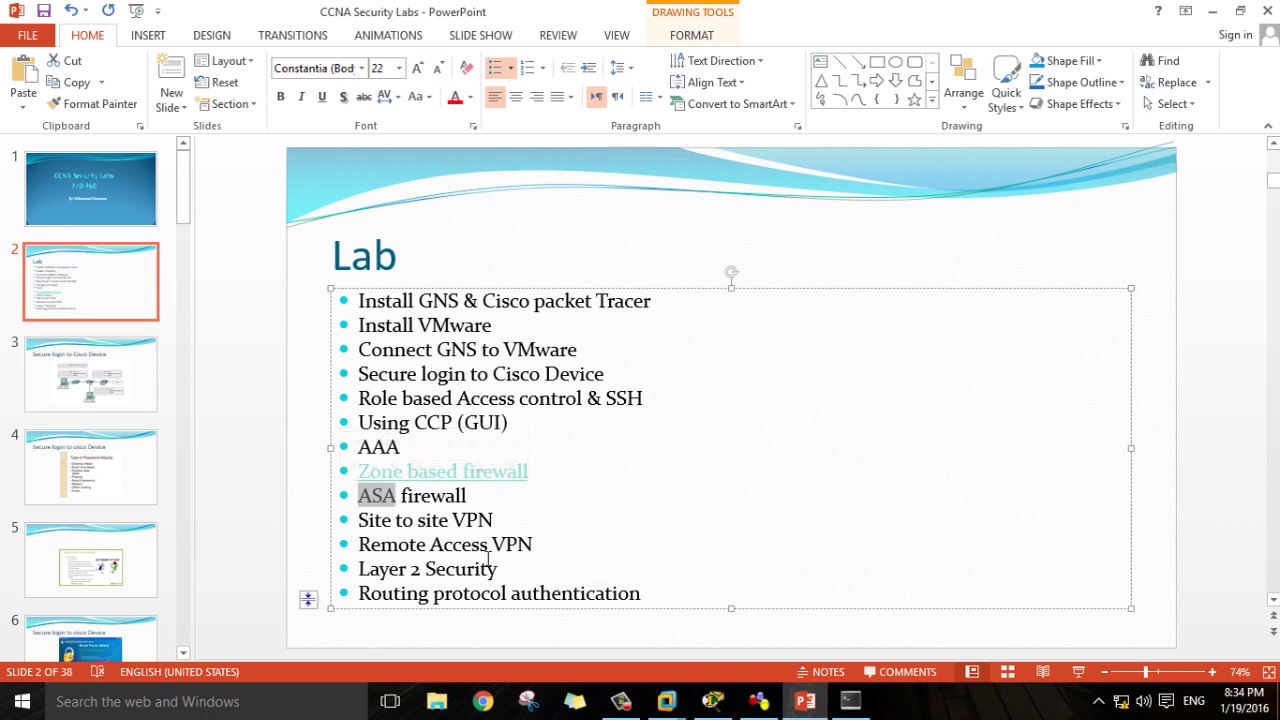
{"action": "left_click", "coordinate": [621, 700]}
{"action": "left_click", "coordinate": [1188, 610]}
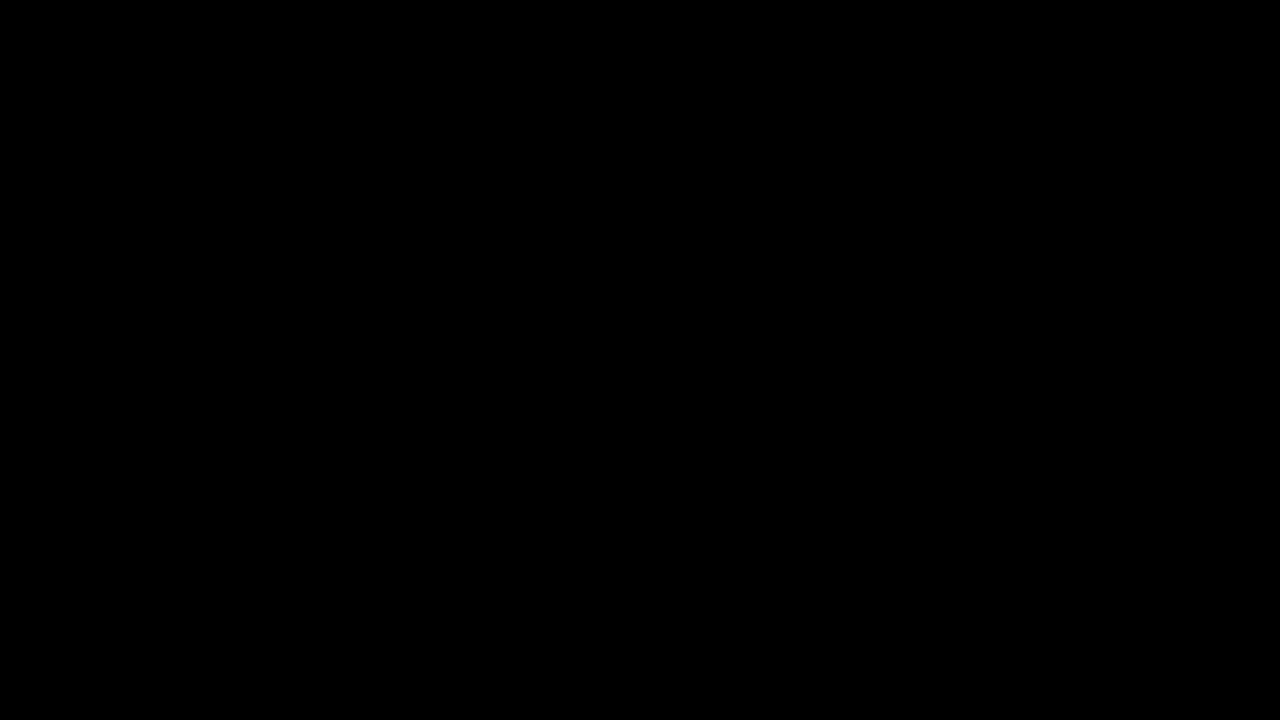